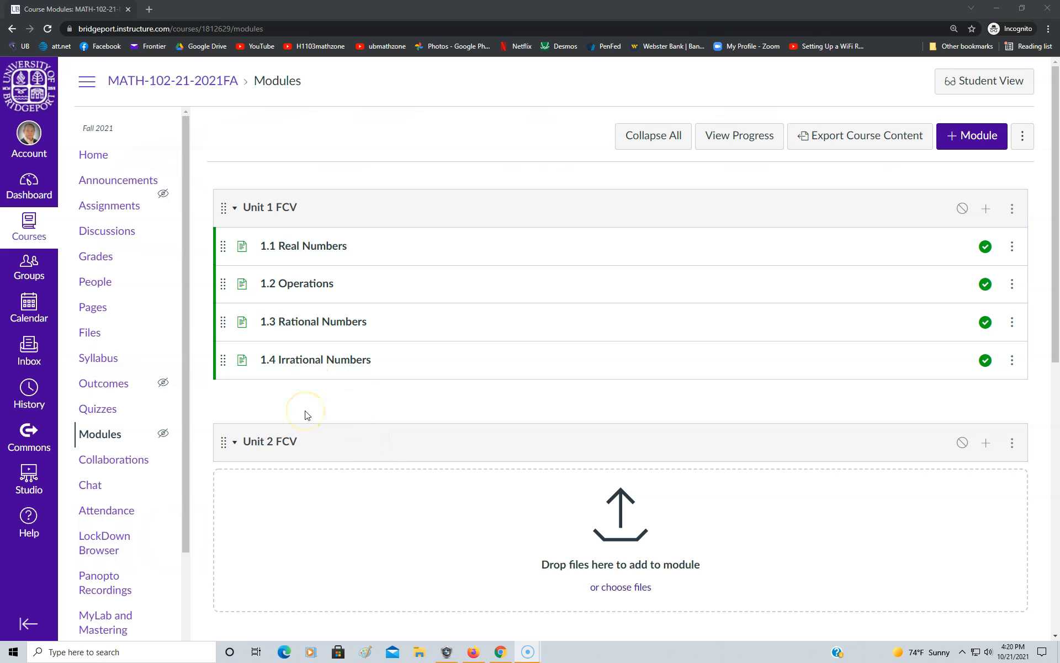
# Create a new page named "2.1 Ratios, Proportions and Variation" in the Unit 2 FCV module
pyautogui.click(261, 443)
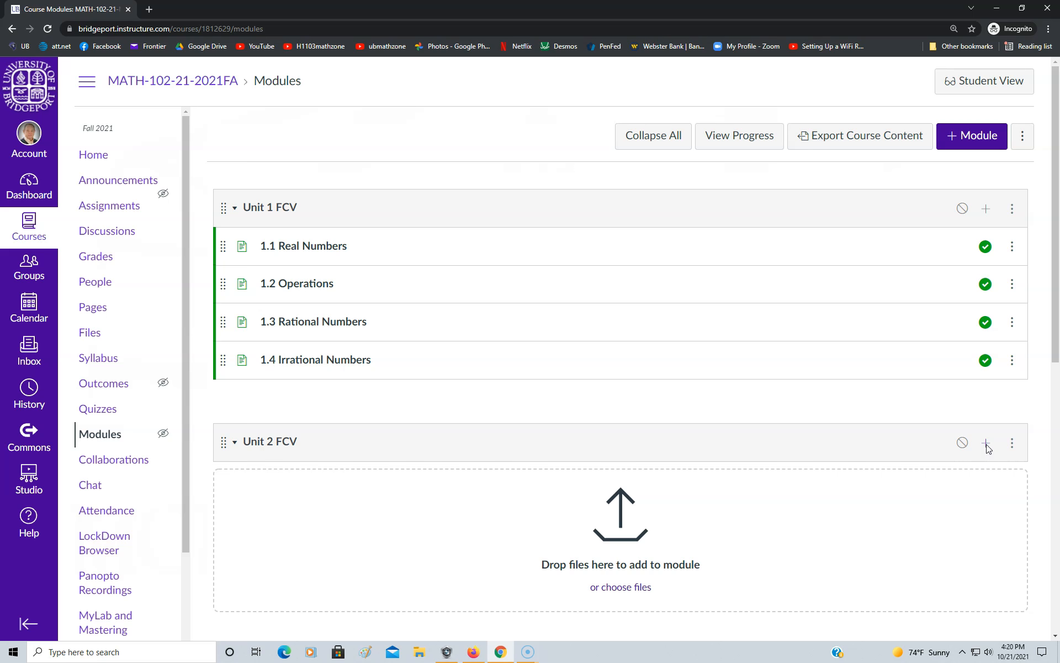
pyautogui.click(986, 444)
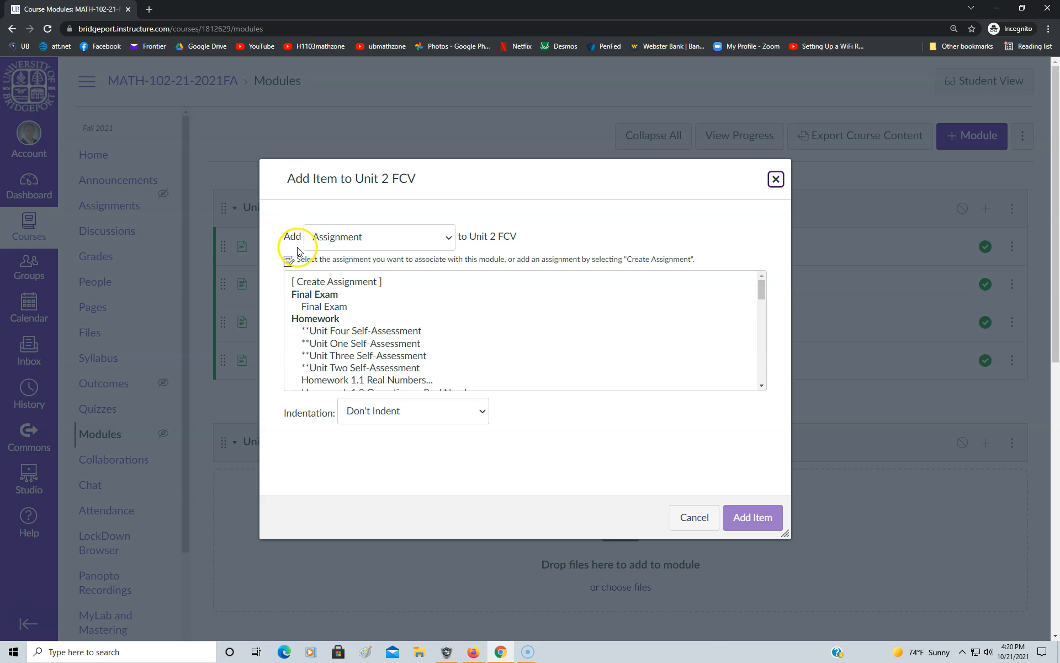
pyautogui.click(449, 241)
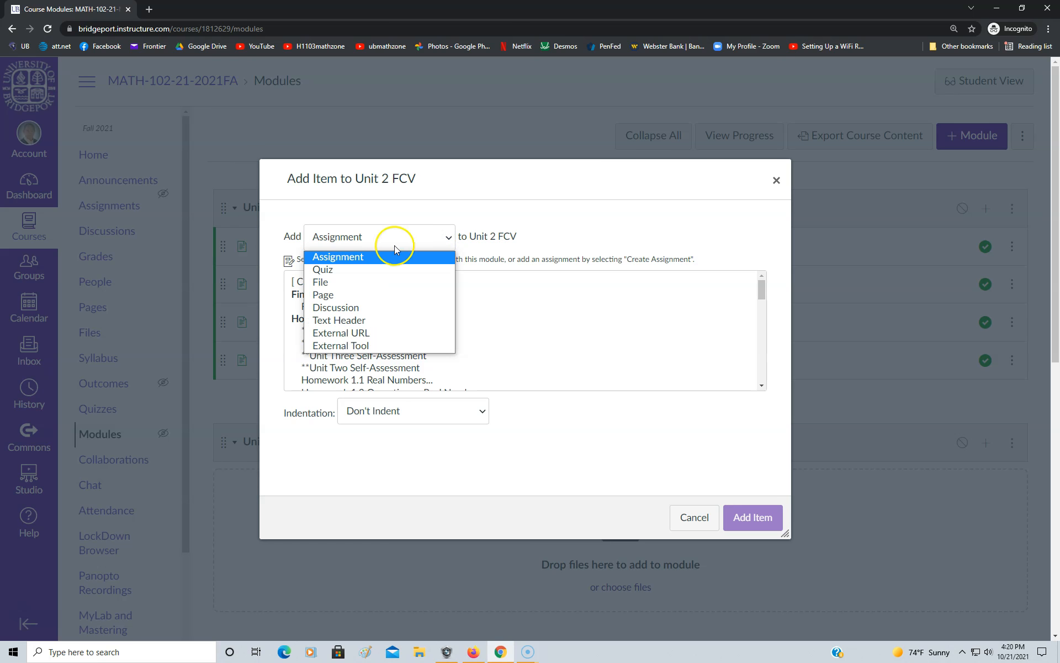
pyautogui.click(320, 300)
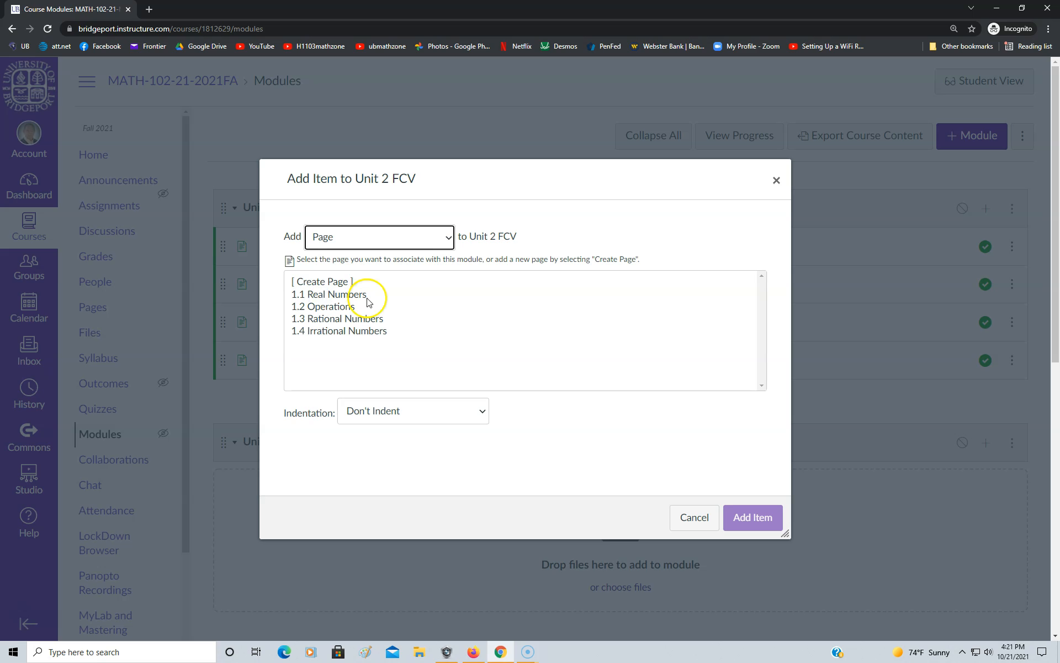
pyautogui.click(324, 286)
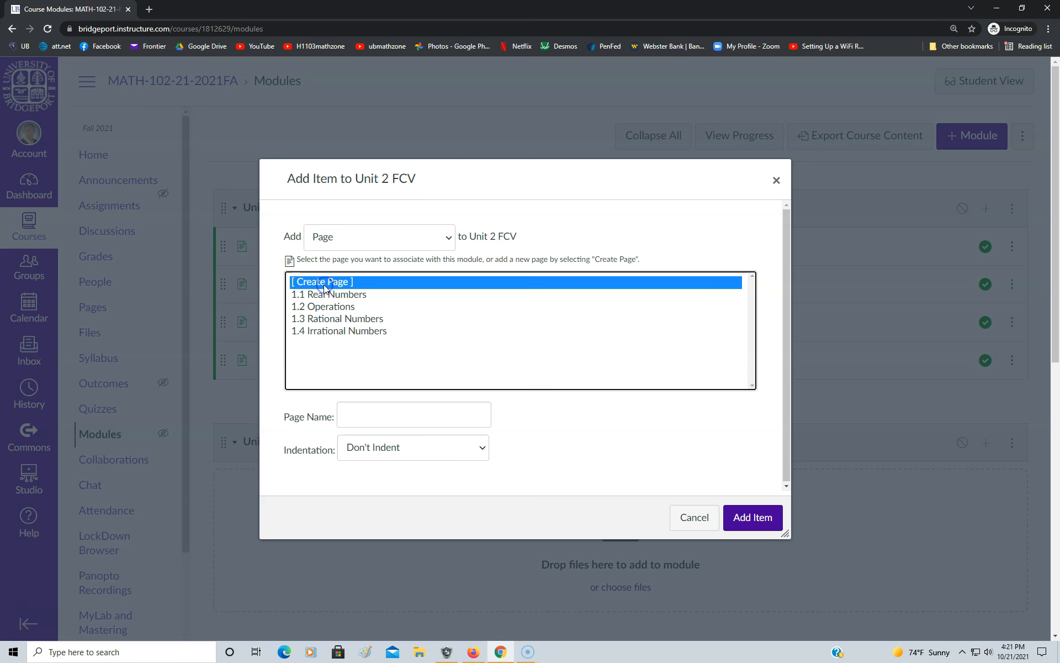
pyautogui.click(356, 415)
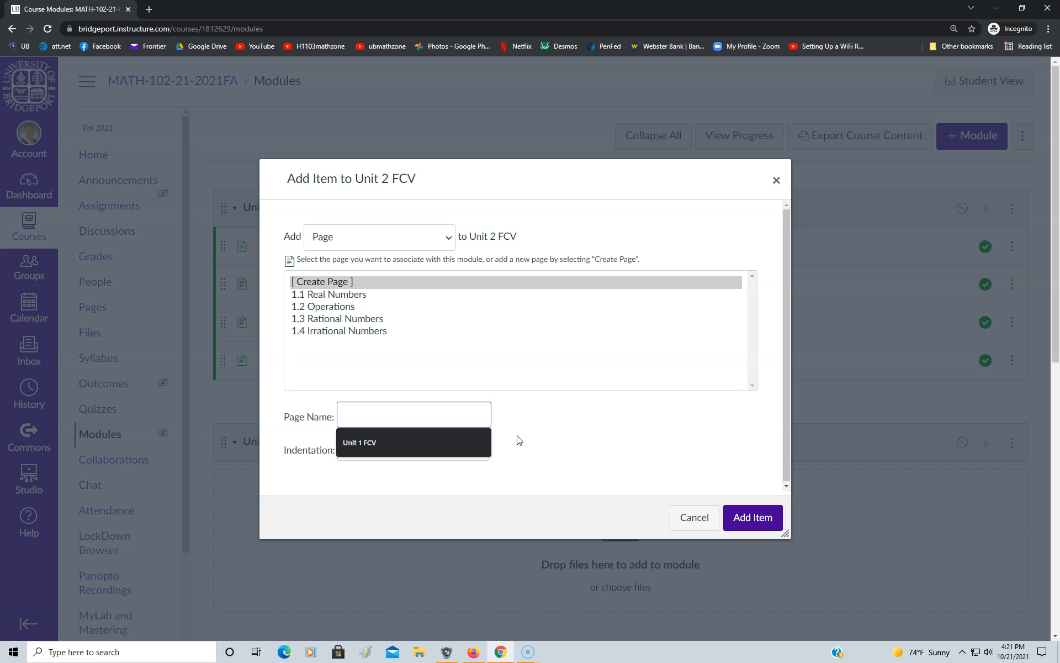
pyautogui.write('2.1 Ratios, Propor')
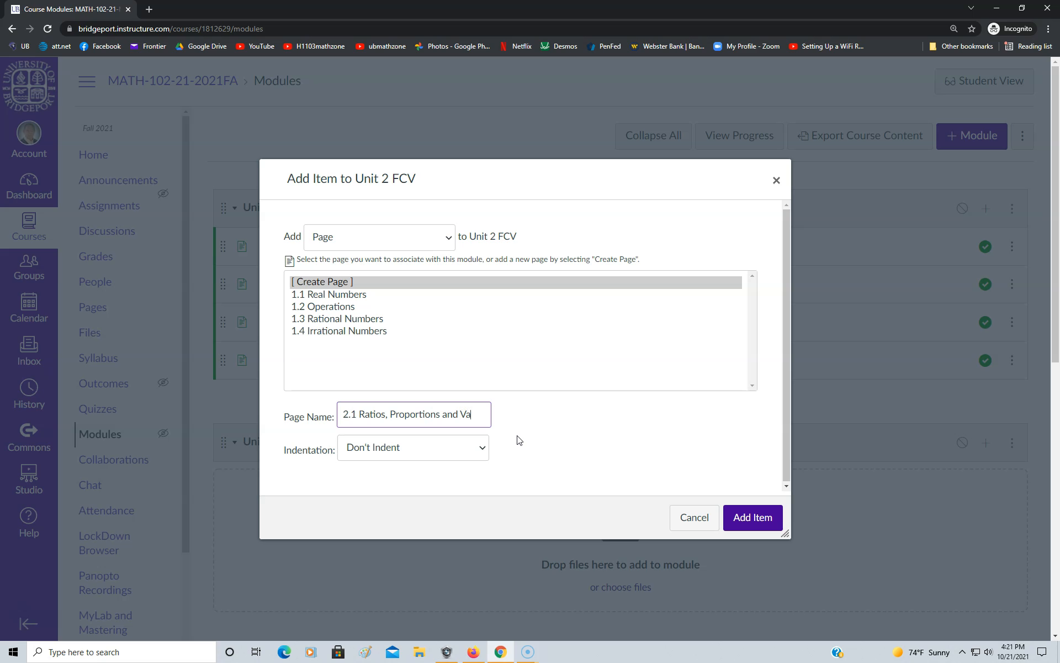
pyautogui.write('tion')
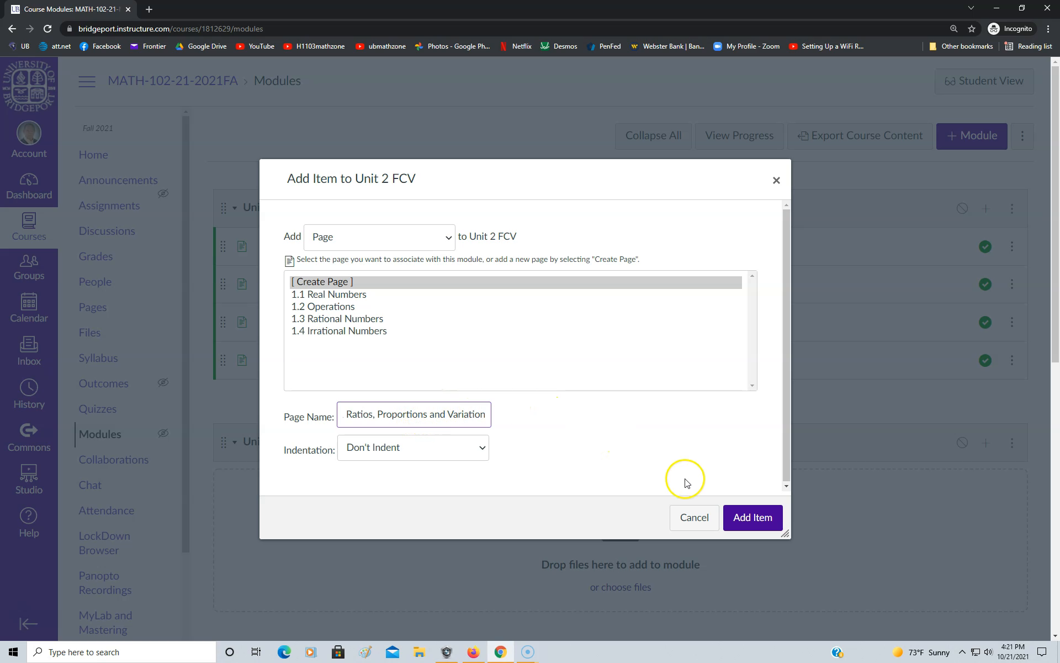
pyautogui.click(747, 521)
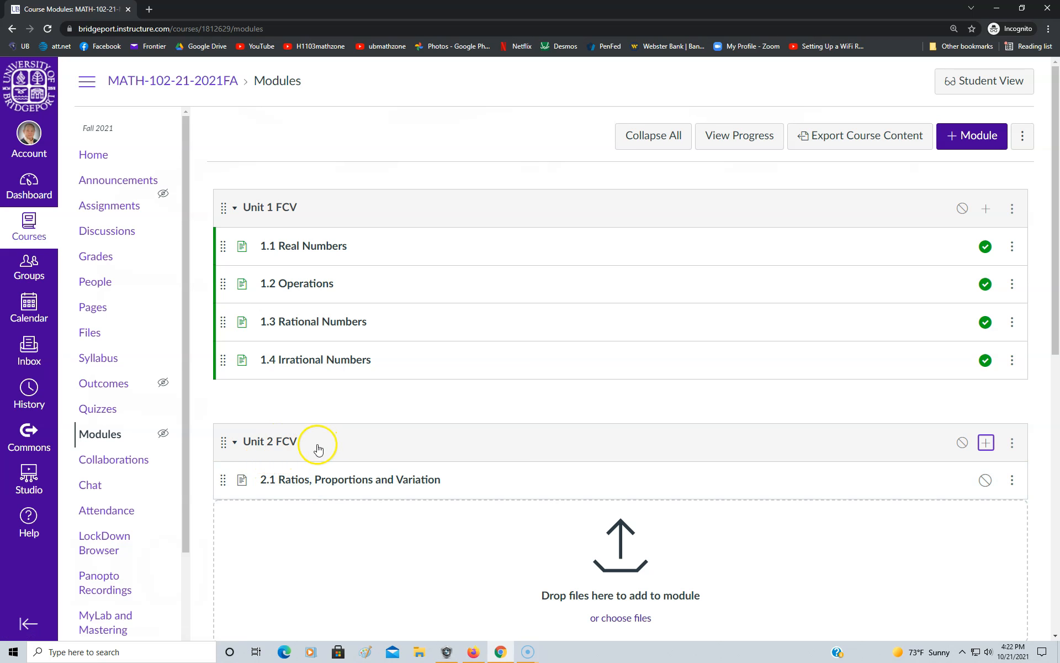
# Add a second new page to the Unit 2 FCV module, named "2.2 Introduction to Functions [2 parts]"
pyautogui.click(985, 444)
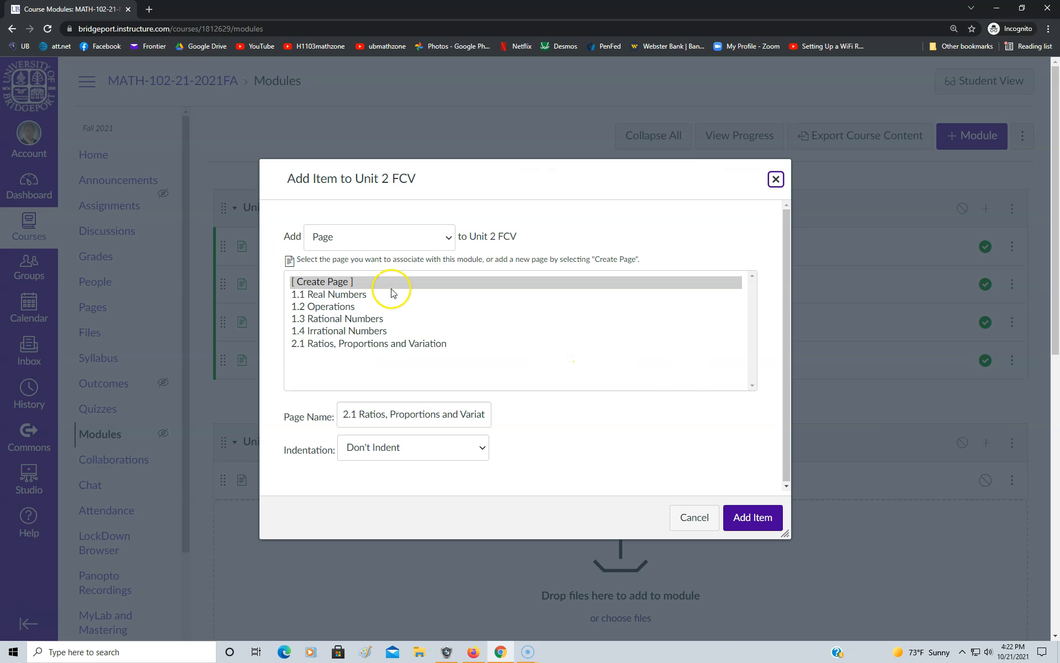
pyautogui.click(326, 282)
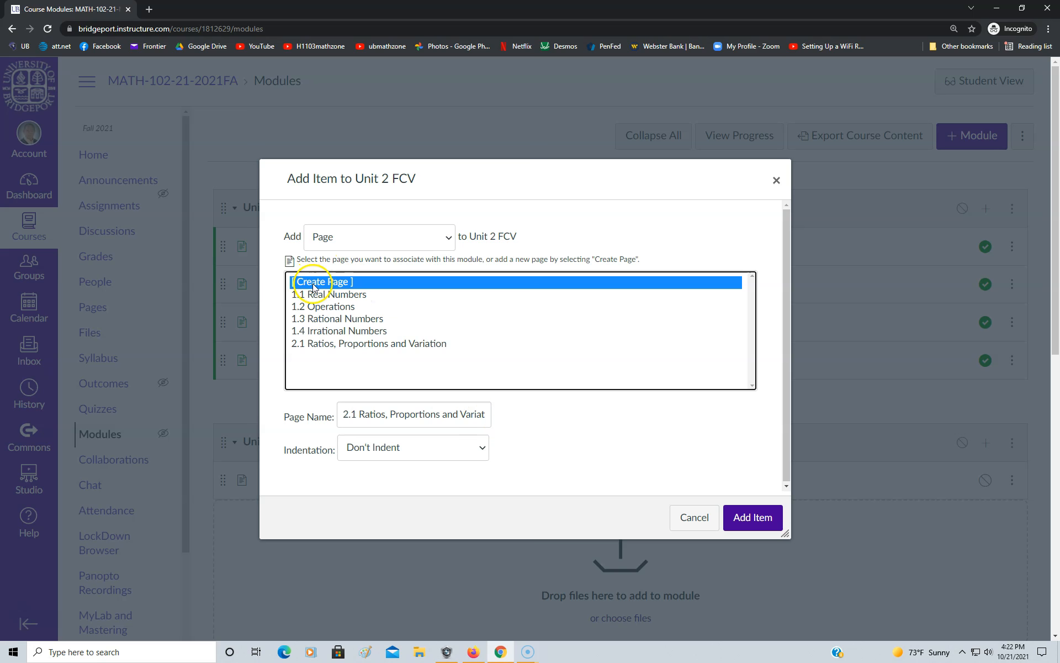
pyautogui.click(486, 417)
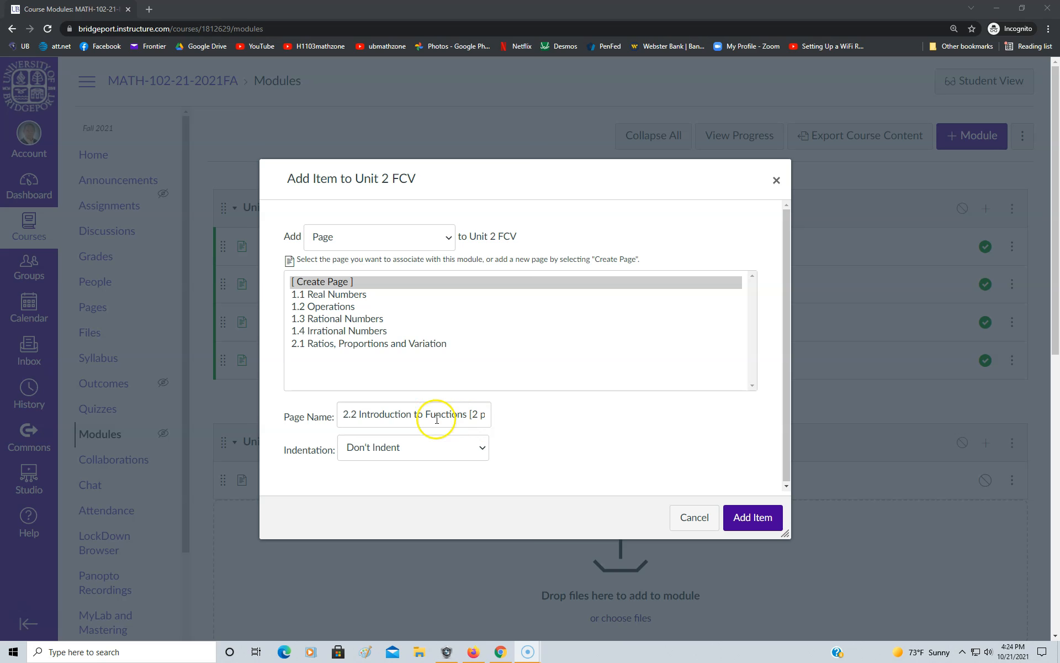
pyautogui.click(751, 517)
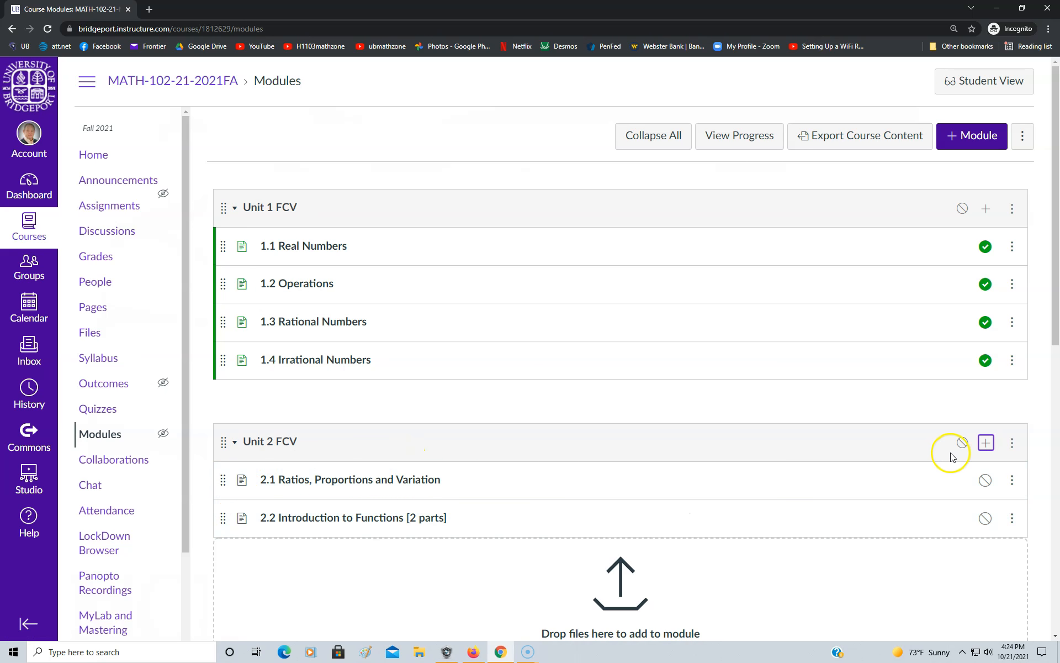
# Add another new page to the Unit 2 FCV module, named "2.3 Exponential & Log Functions [2 parts]"
pyautogui.click(986, 443)
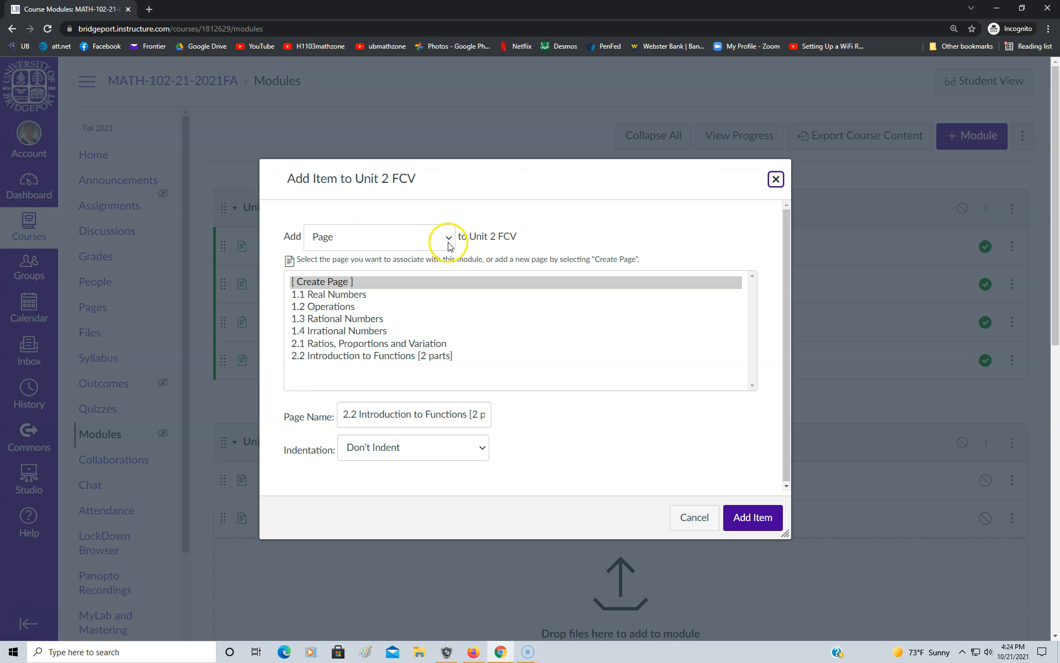
pyautogui.click(308, 285)
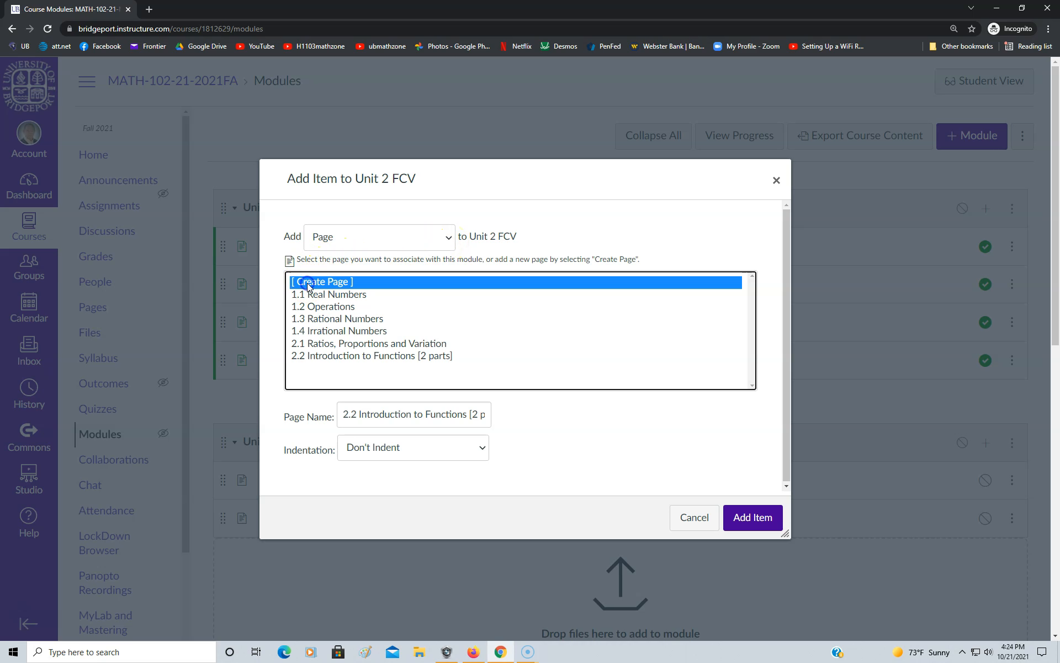
pyautogui.click(489, 414)
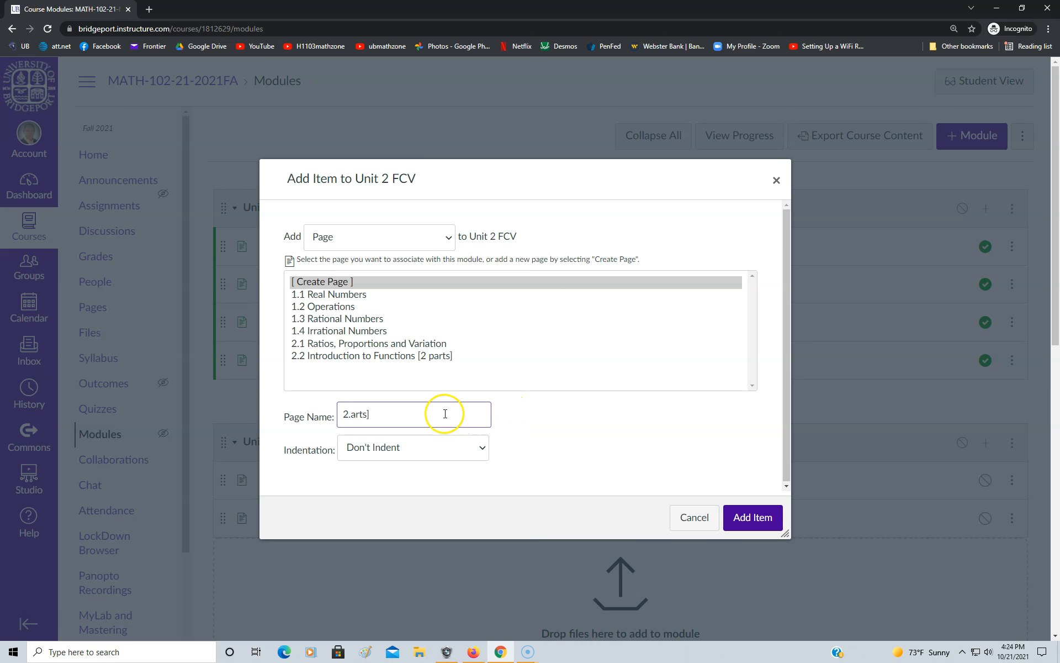
pyautogui.click(390, 418)
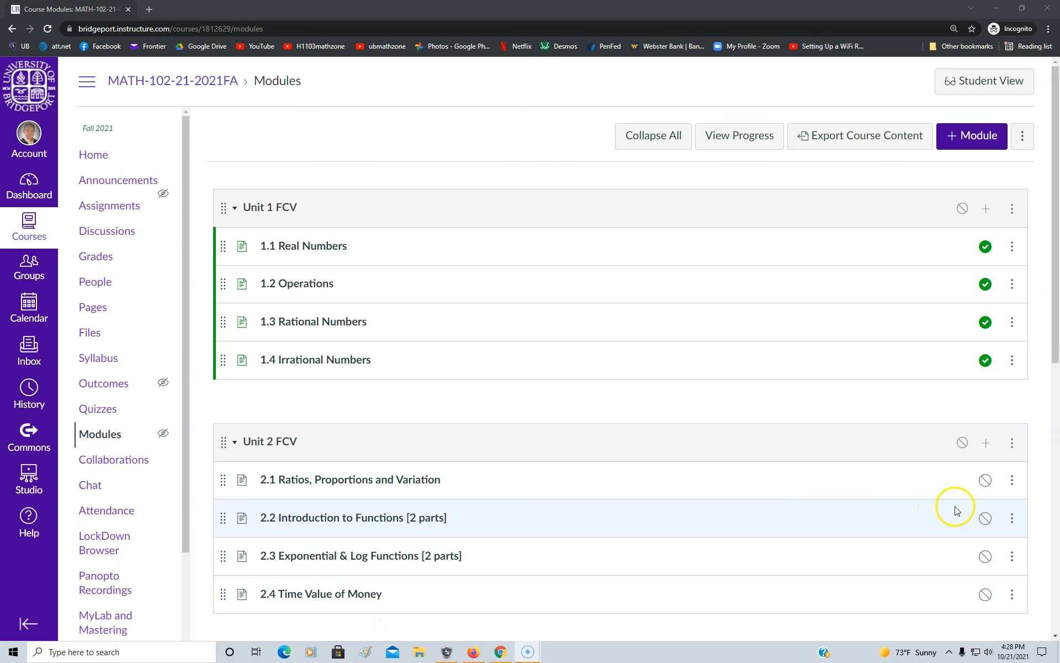
# Publish all four pages of the Unit 2 FCV module, 2.1 through 2.4
pyautogui.click(986, 481)
pyautogui.click(986, 519)
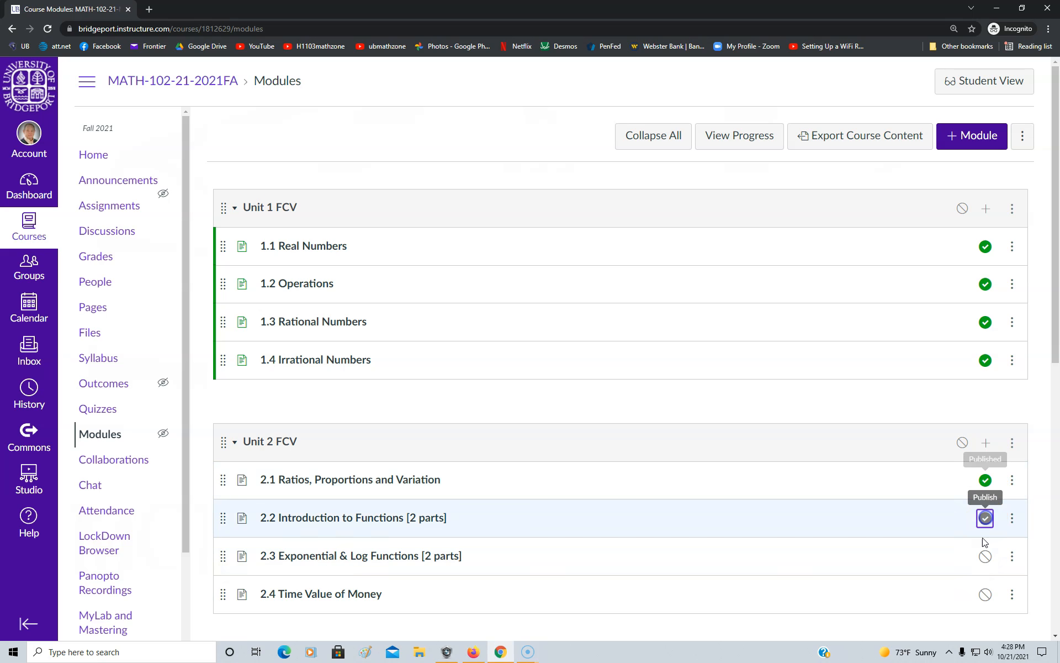
pyautogui.click(986, 556)
pyautogui.click(985, 592)
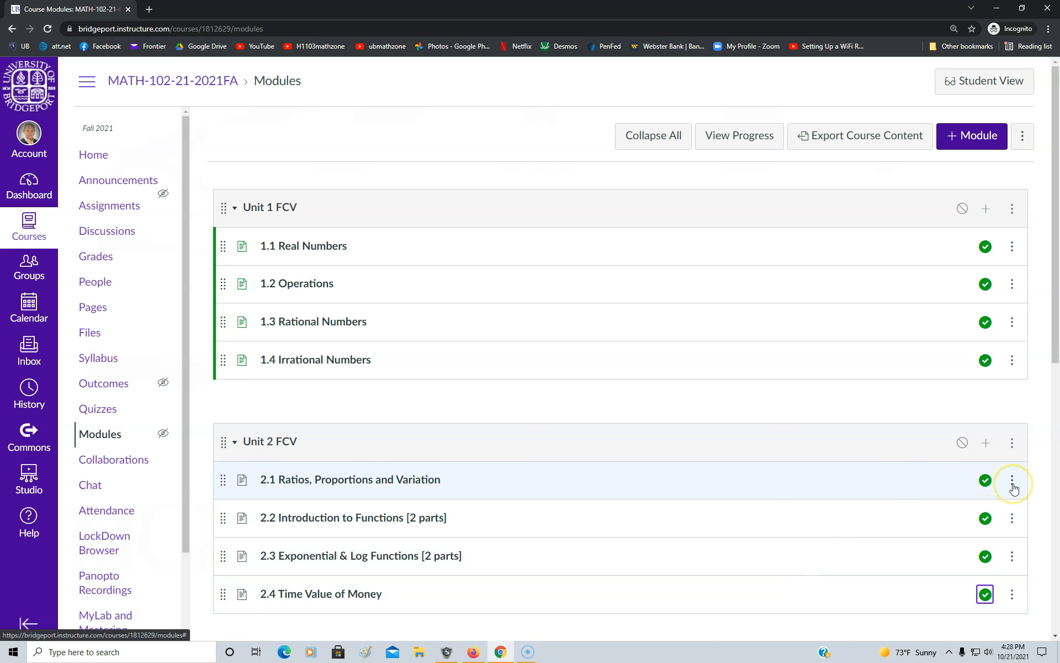
pyautogui.scroll(-1, 1014, 489)
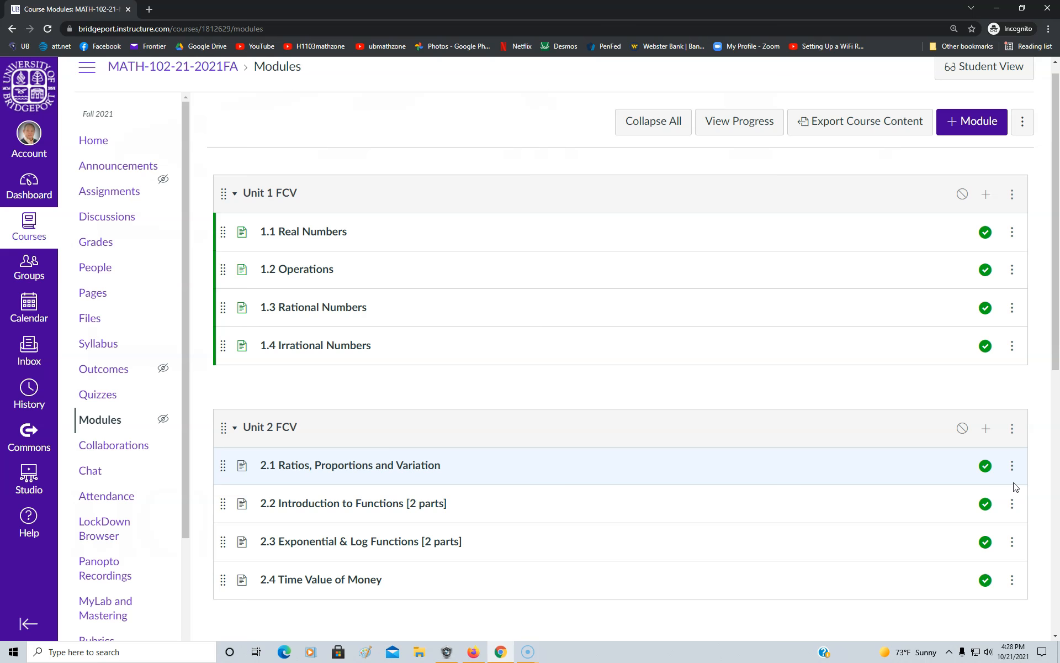
pyautogui.click(1013, 468)
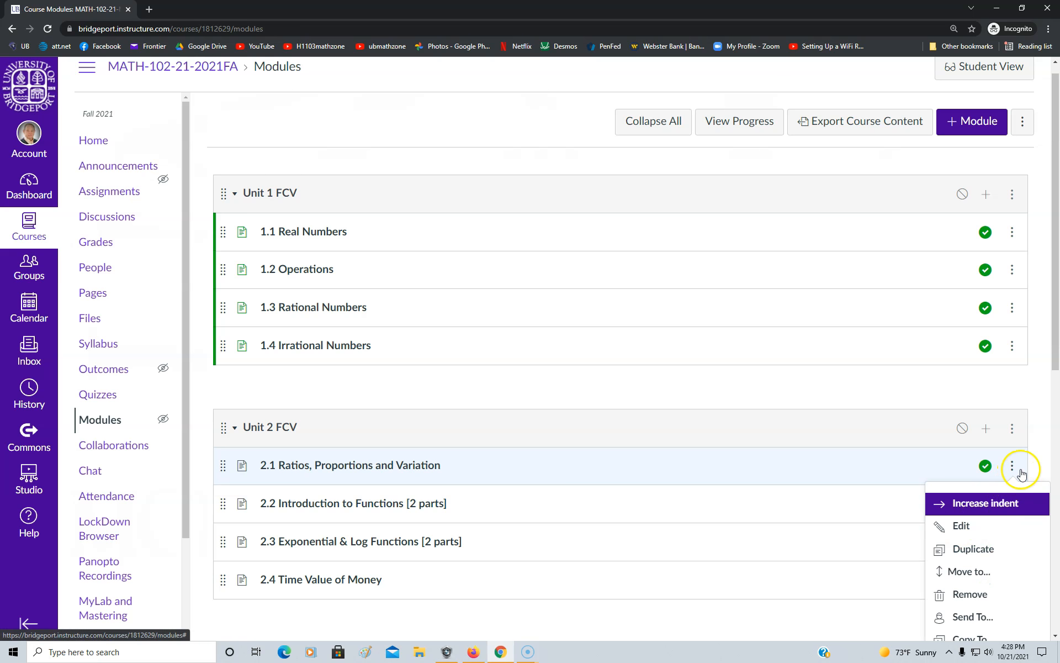
pyautogui.click(1040, 463)
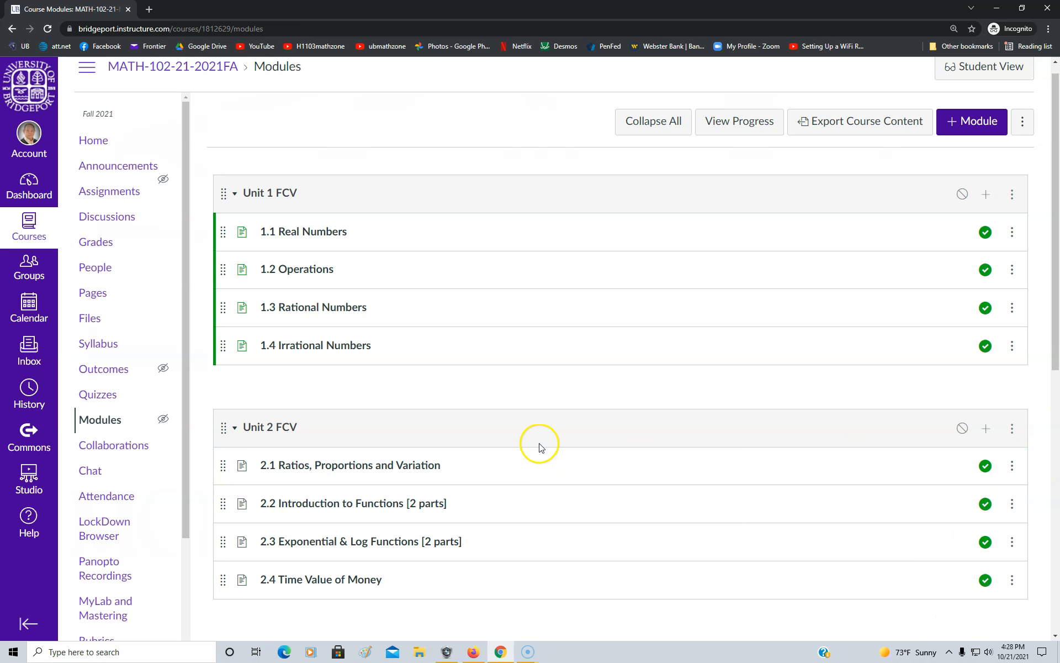
pyautogui.scroll(-2, 552, 428)
pyautogui.scroll(-4, 557, 428)
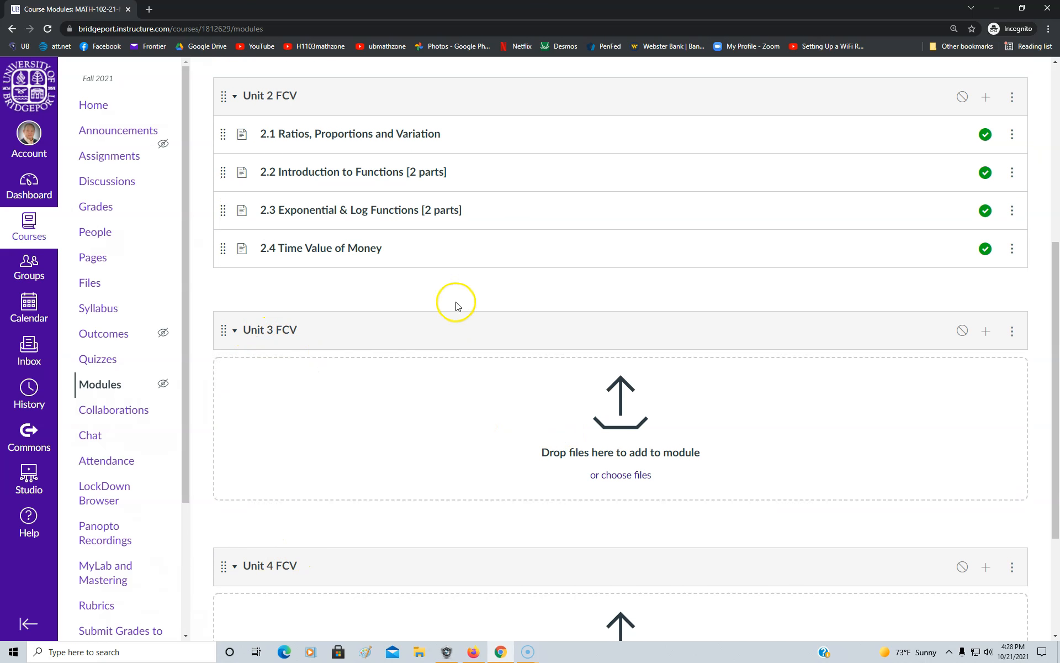
pyautogui.scroll(4, 519, 330)
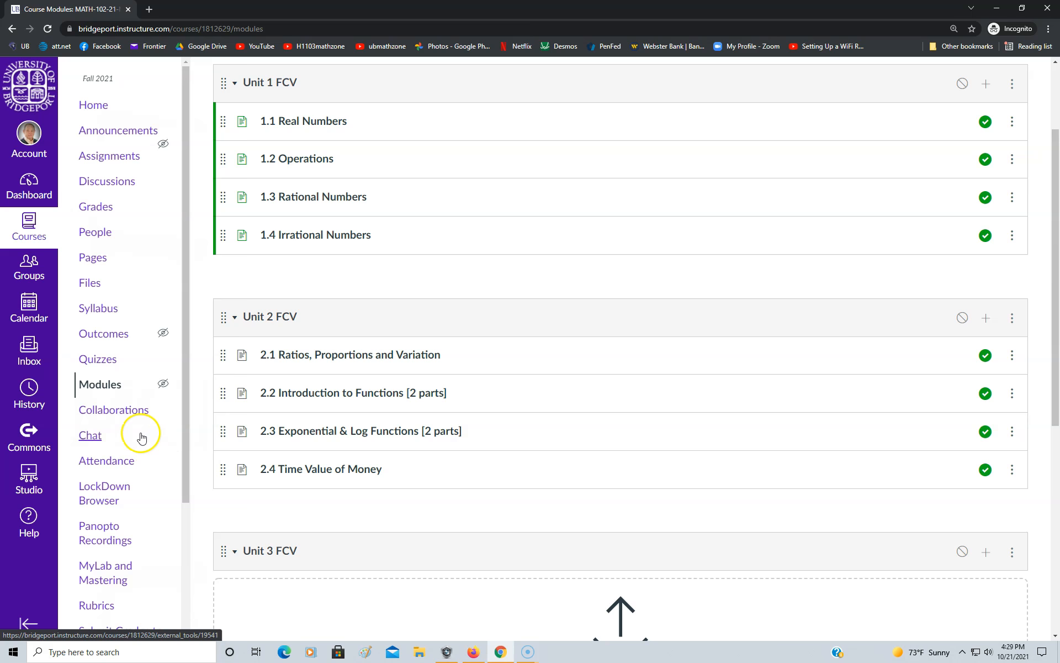
pyautogui.scroll(-1, 125, 438)
pyautogui.scroll(-3, 125, 438)
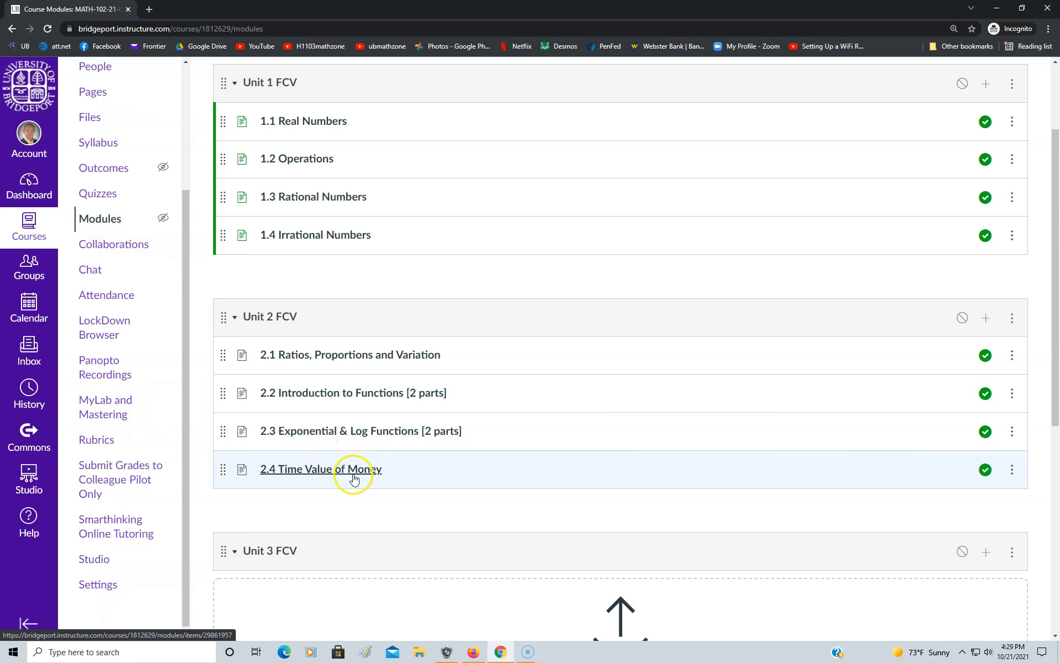
# Open the "2.1 Ratios, Proportions and Variation" page from the Unit 2 FCV module for editing
pyautogui.scroll(2, 364, 484)
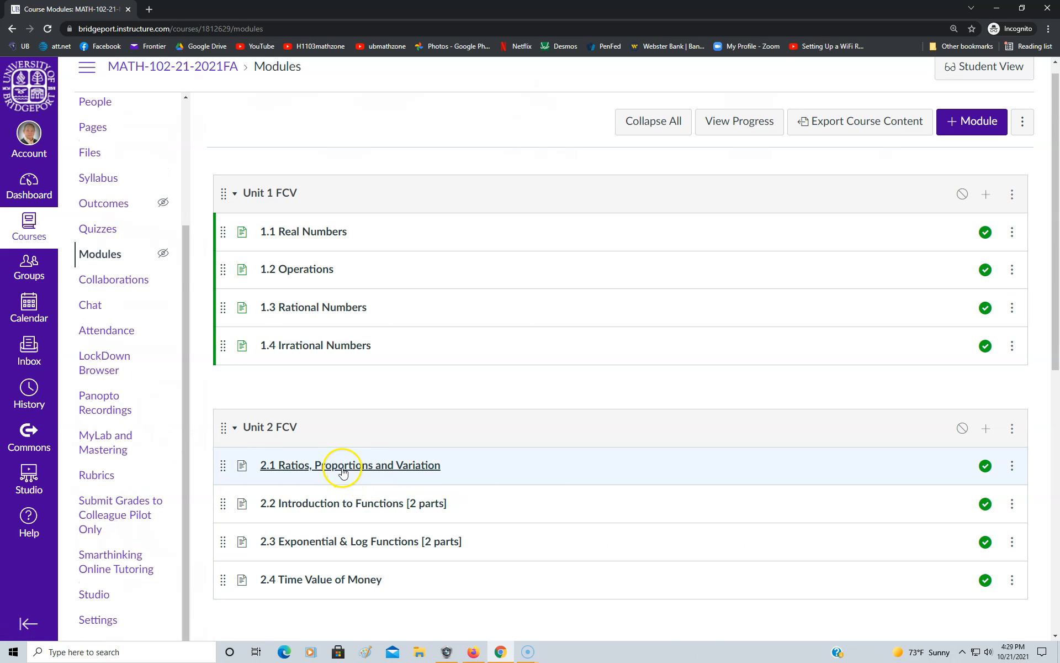
pyautogui.click(343, 472)
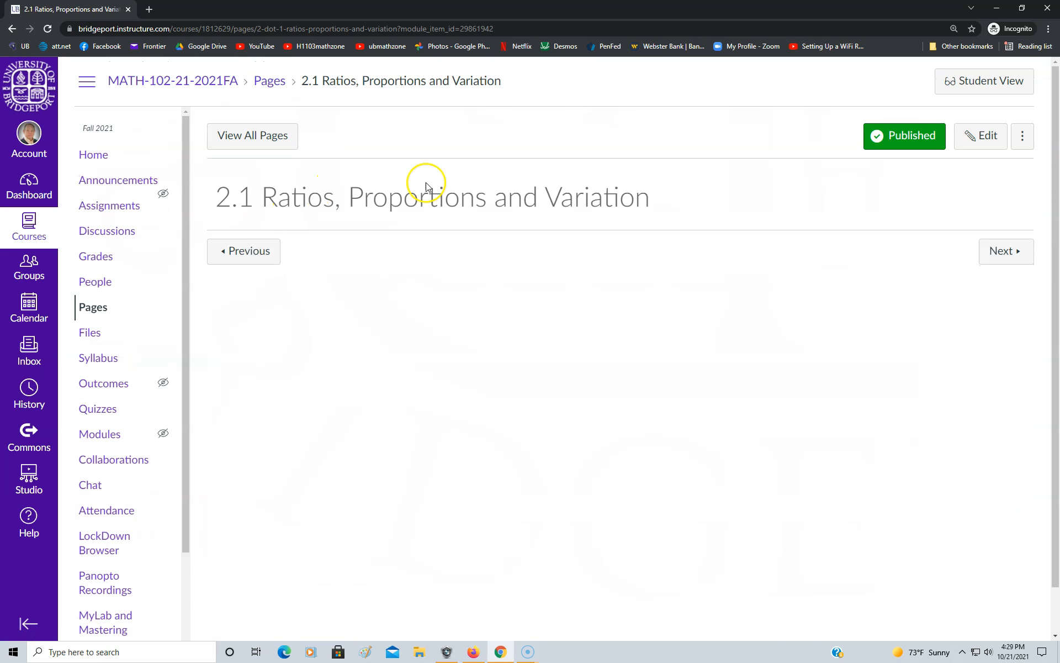
pyautogui.click(984, 137)
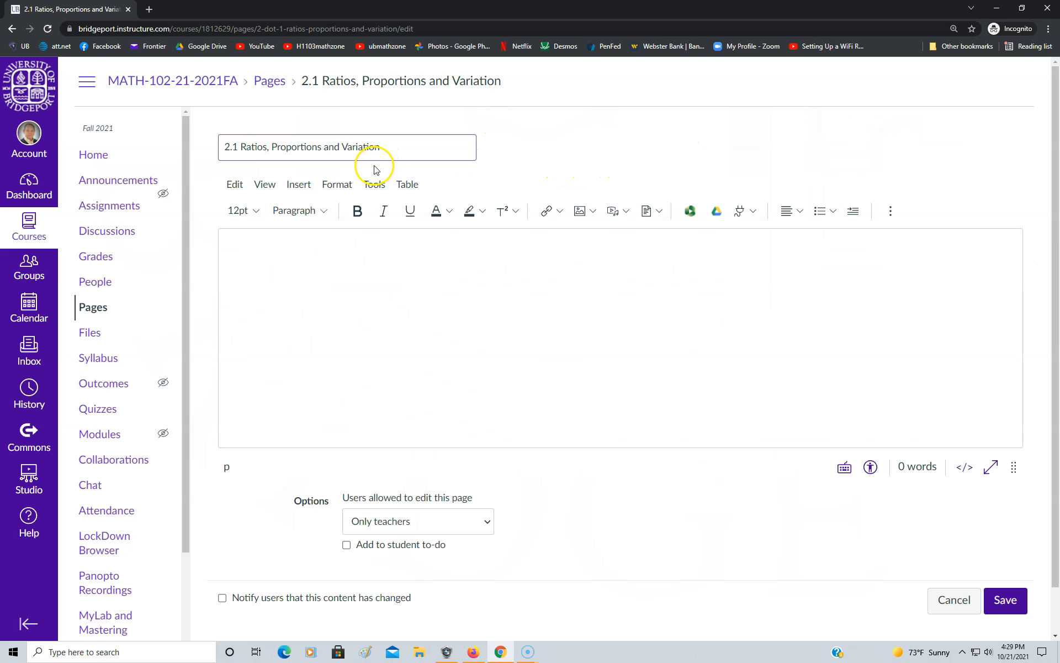
# Open the Studio video library from the 2.1 page editor and search it for "2.1"
pyautogui.click(375, 188)
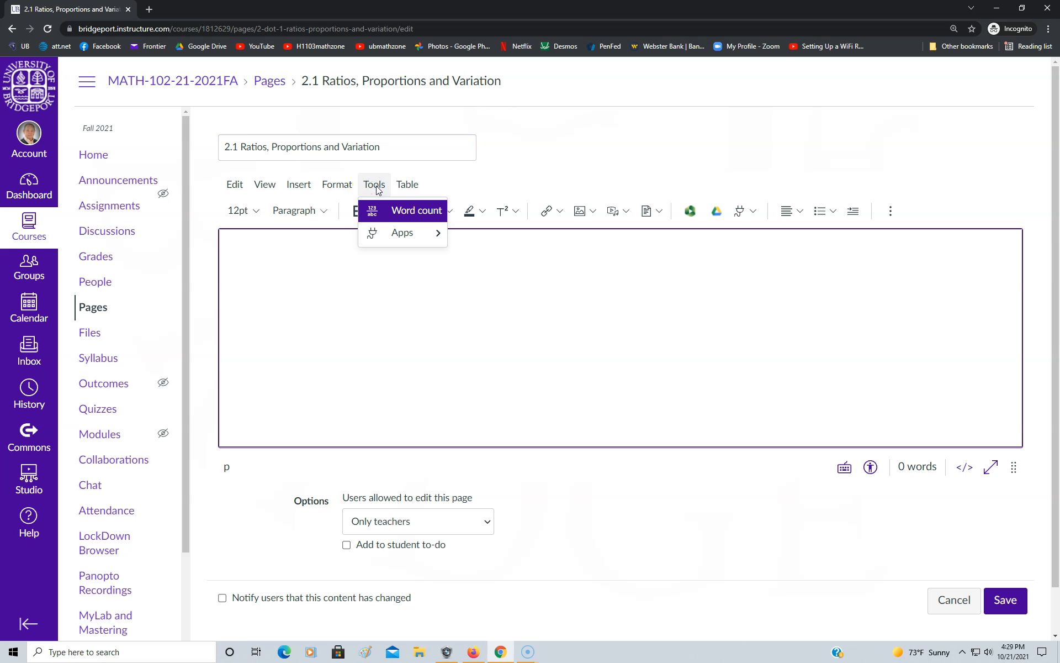
pyautogui.moveTo(377, 236)
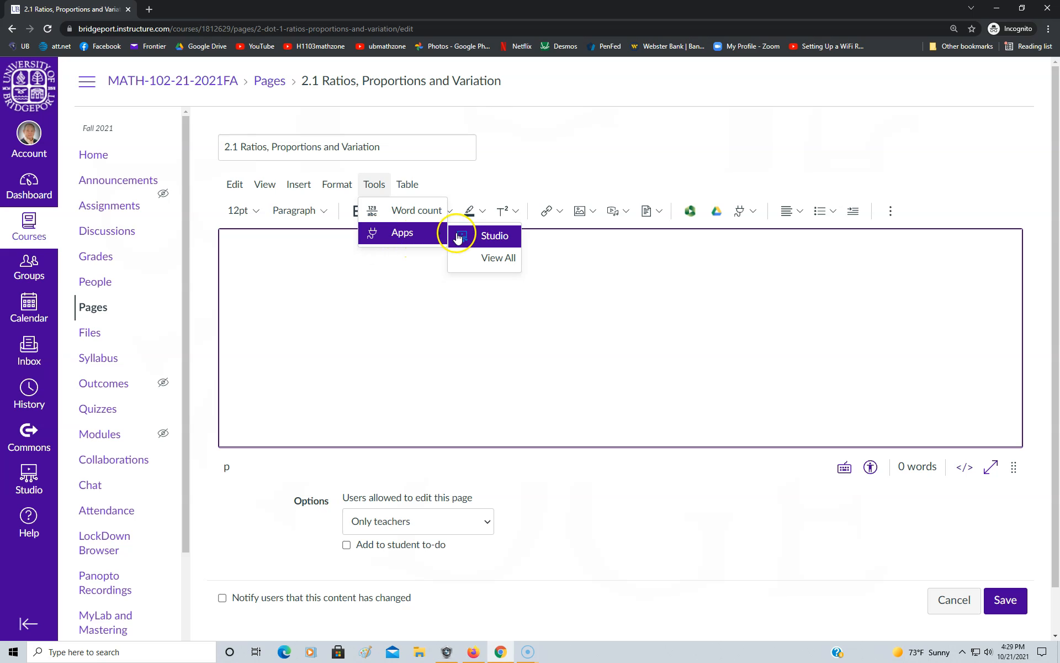
pyautogui.click(493, 240)
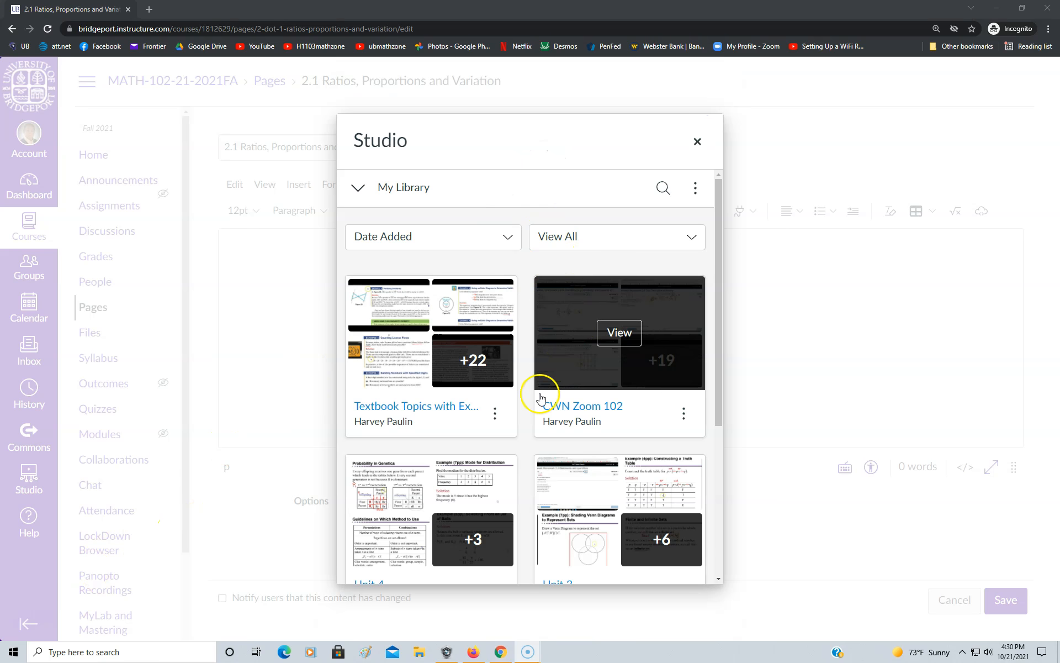
pyautogui.click(665, 191)
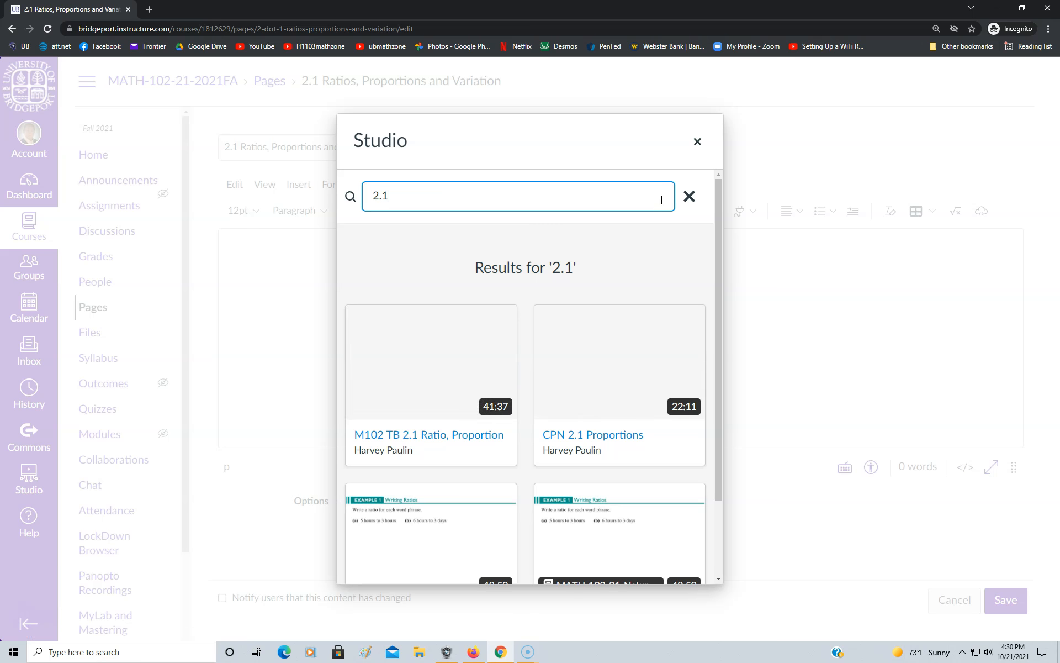
# Embed the 48:59 "Lesson 2.1" video without the course label in the 2.1 page and save the page
pyautogui.moveTo(597, 315)
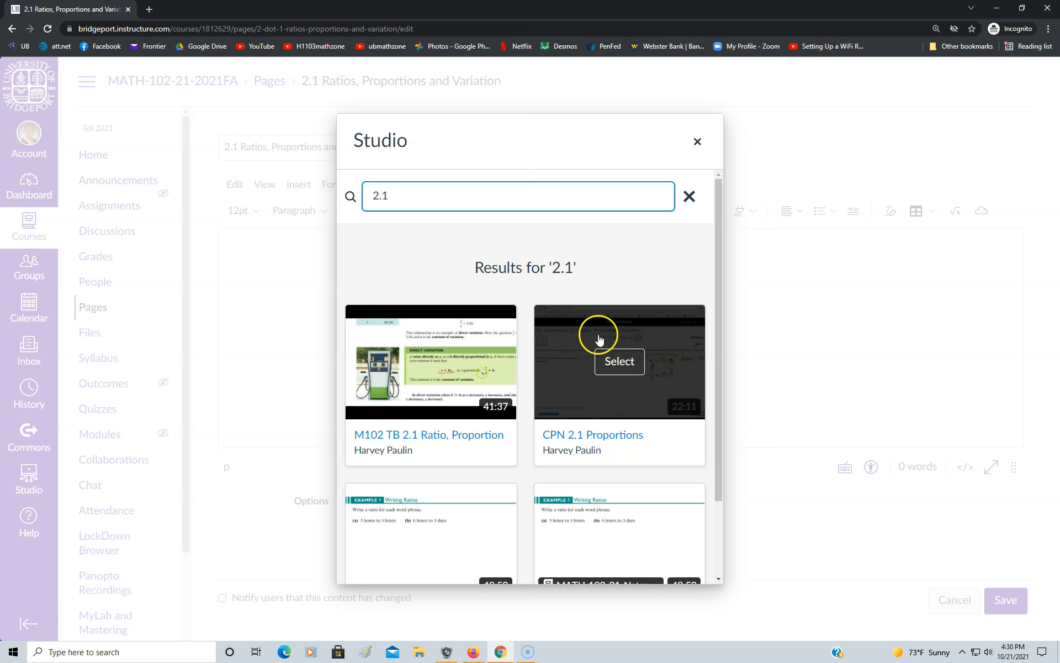
pyautogui.moveTo(473, 411)
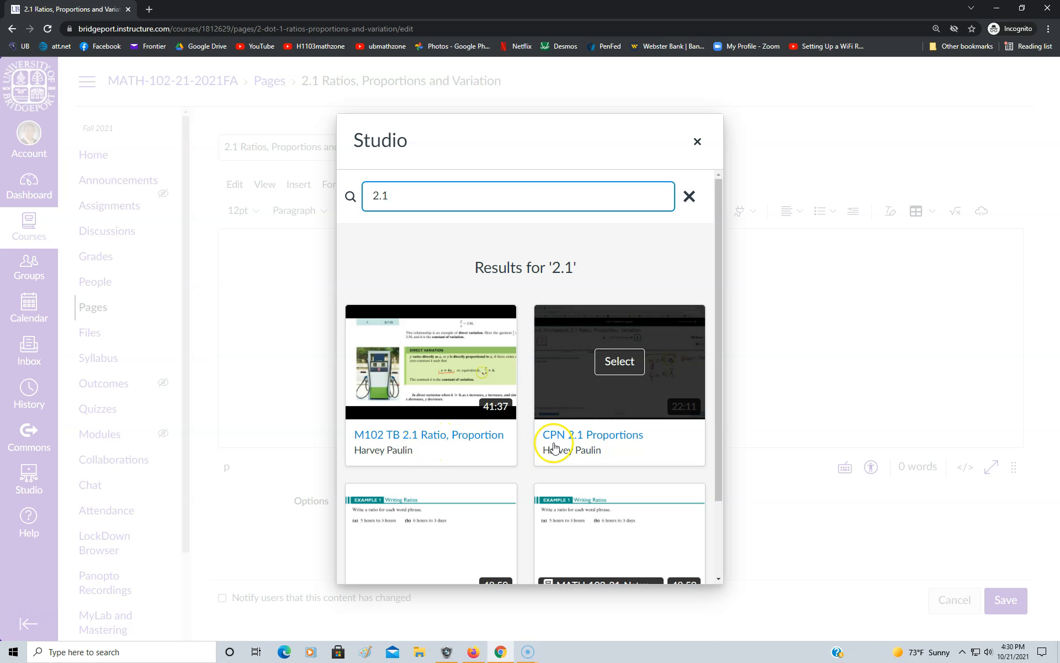
pyautogui.moveTo(565, 372)
pyautogui.scroll(-2, 564, 372)
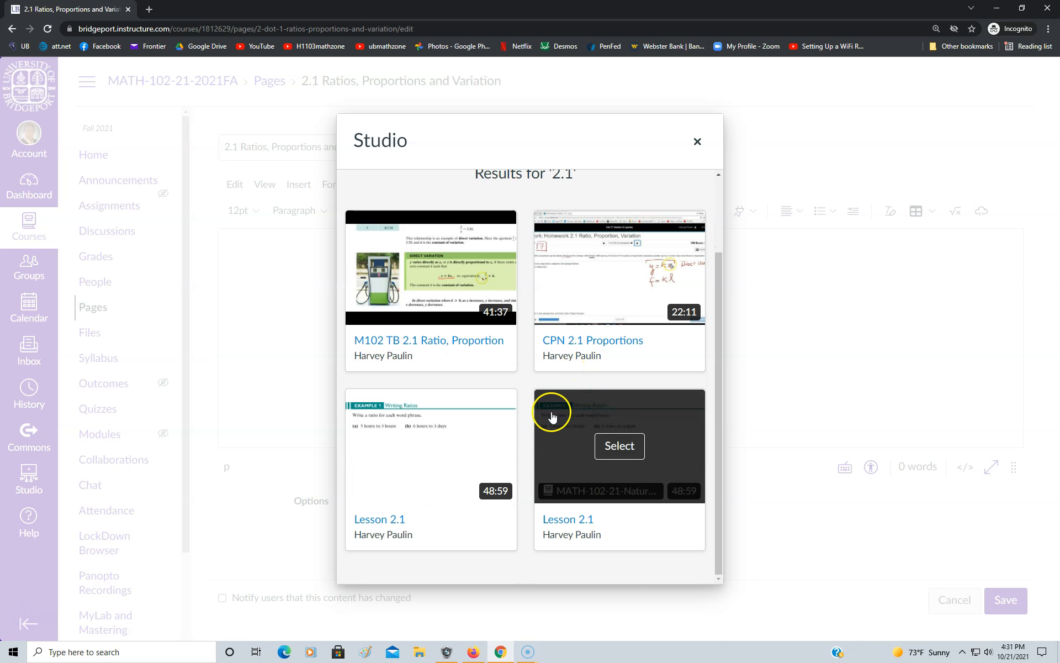
pyautogui.moveTo(498, 457)
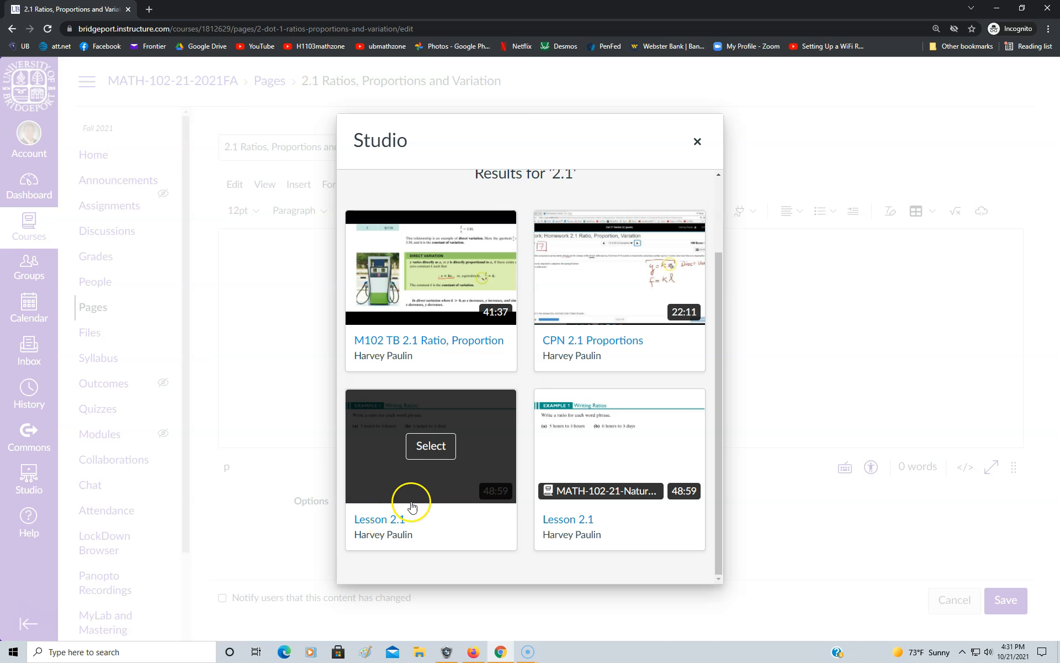
pyautogui.click(426, 449)
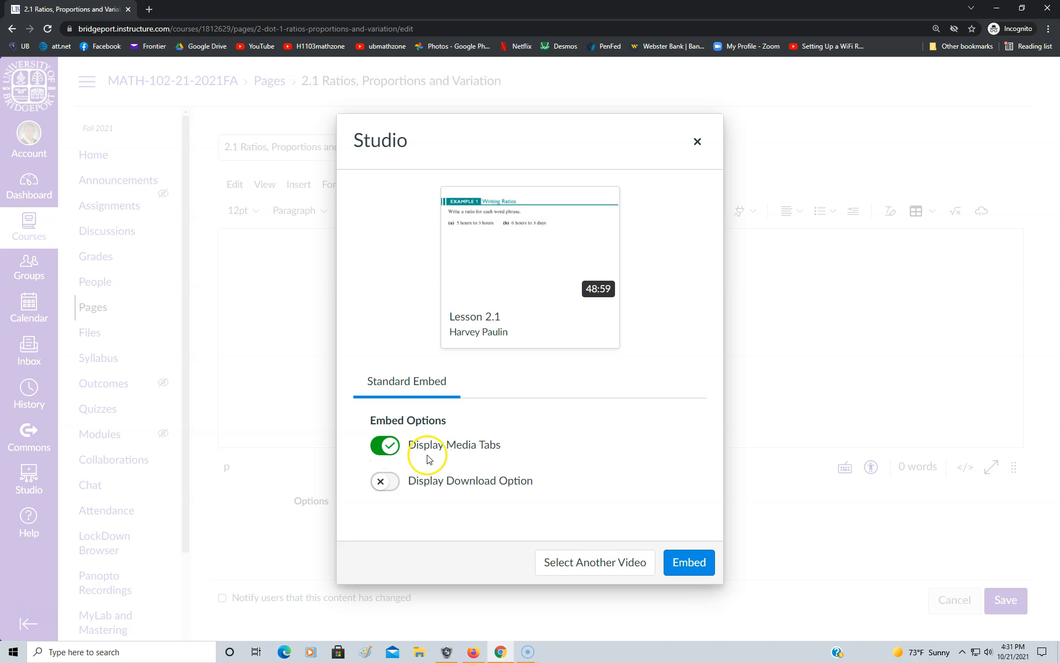
pyautogui.click(690, 565)
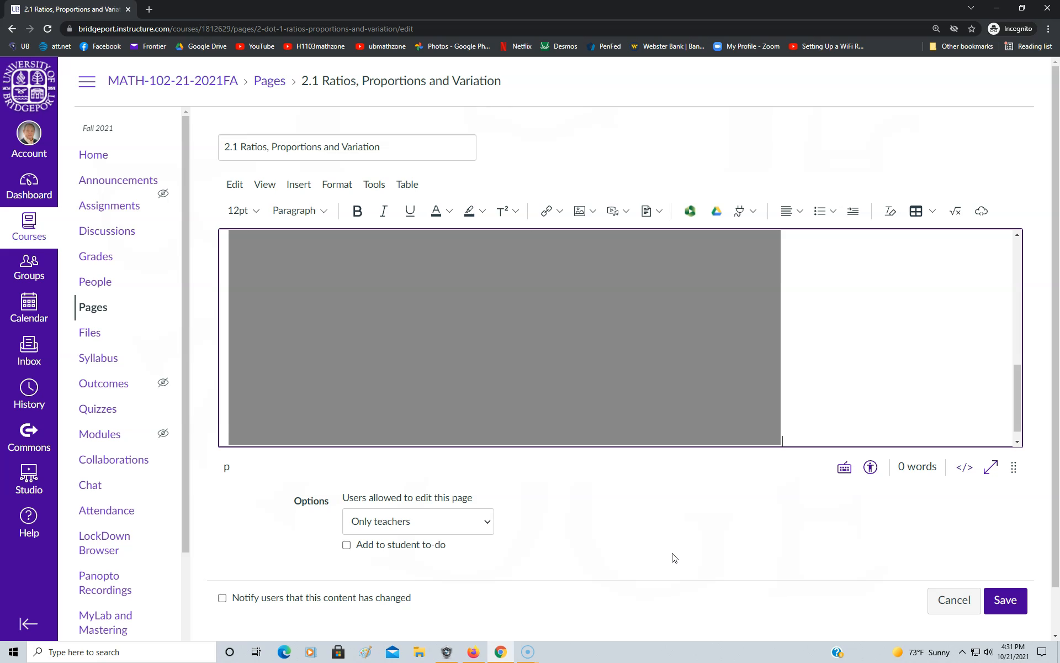
pyautogui.click(655, 557)
pyautogui.click(1009, 603)
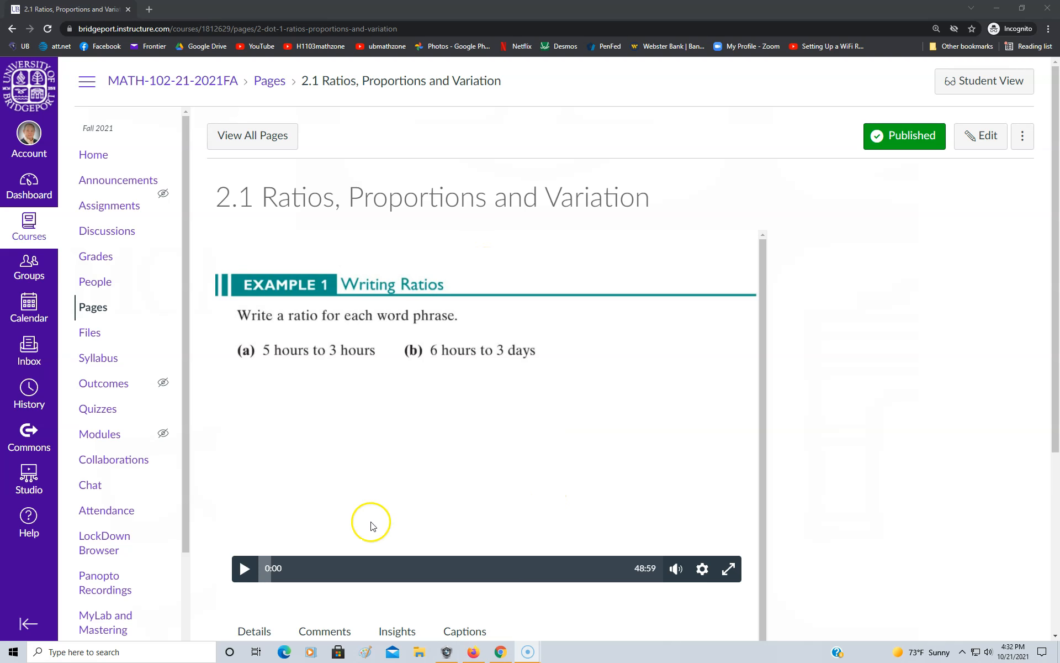
# Play the first few seconds of the video embedded in the saved 2.1 page, then pause it
pyautogui.click(246, 570)
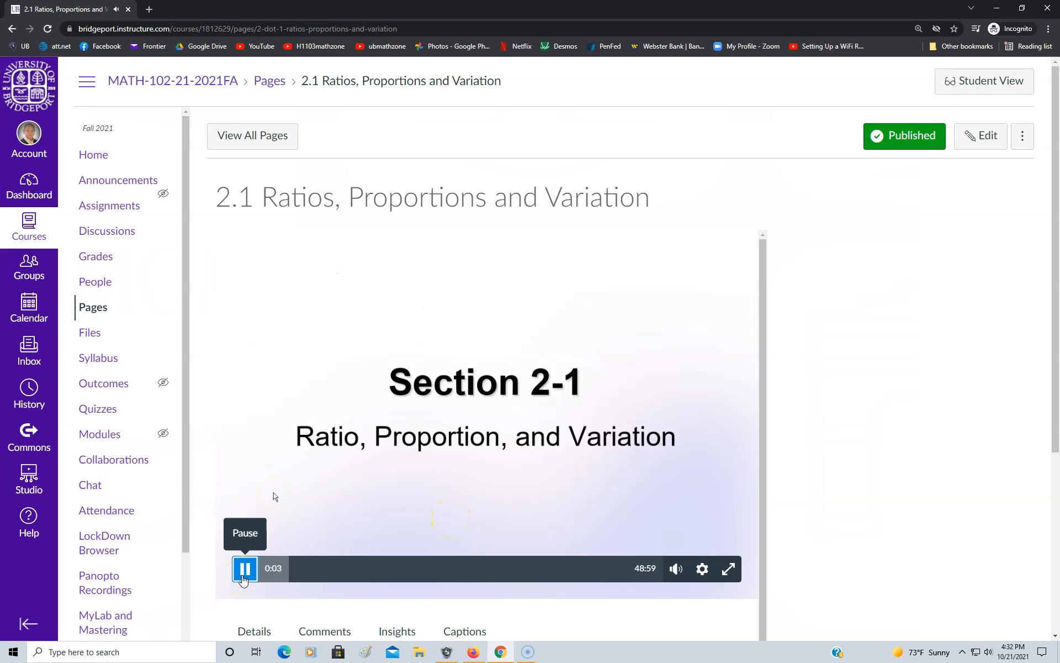
pyautogui.click(245, 571)
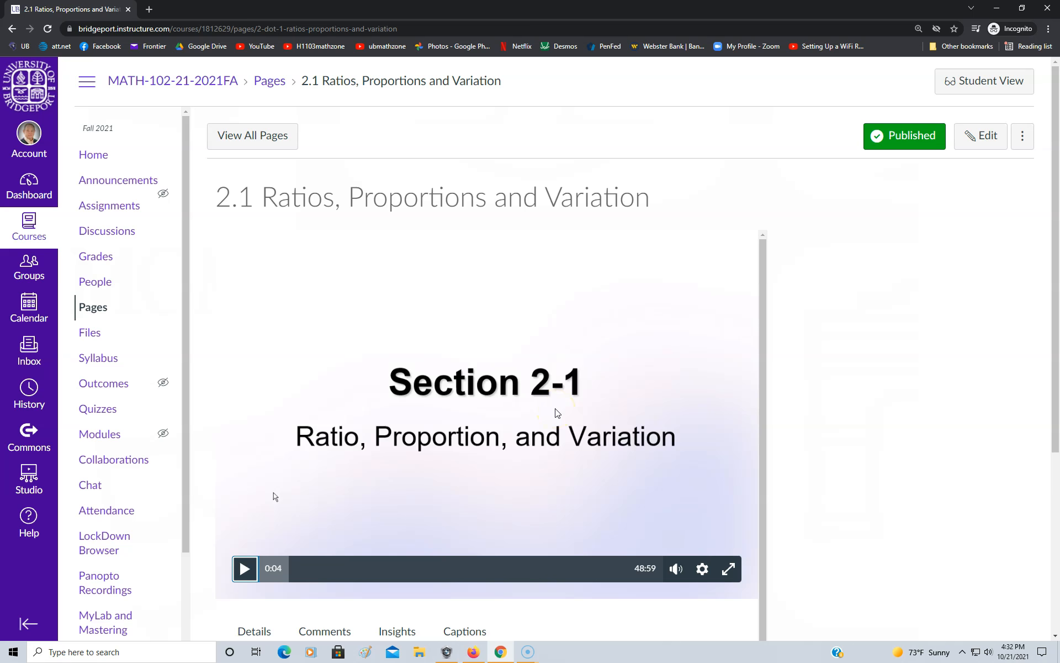
pyautogui.scroll(-5, 558, 436)
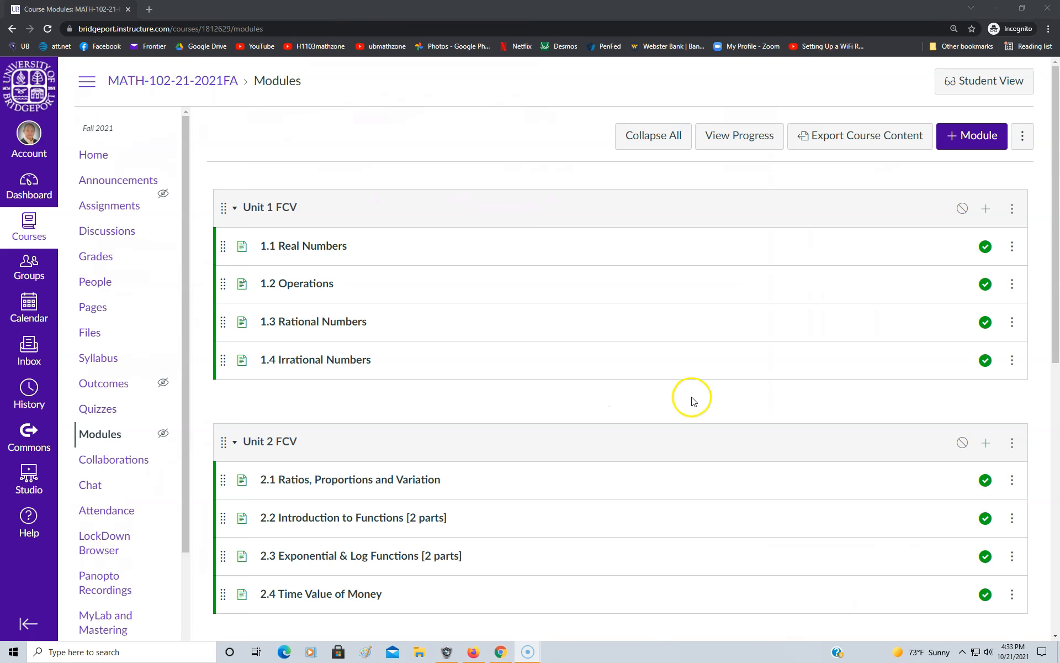
# Open the "2.2 Introduction to Functions [2 parts]" page from the Unit 2 FCV module for editing
pyautogui.scroll(-4, 704, 380)
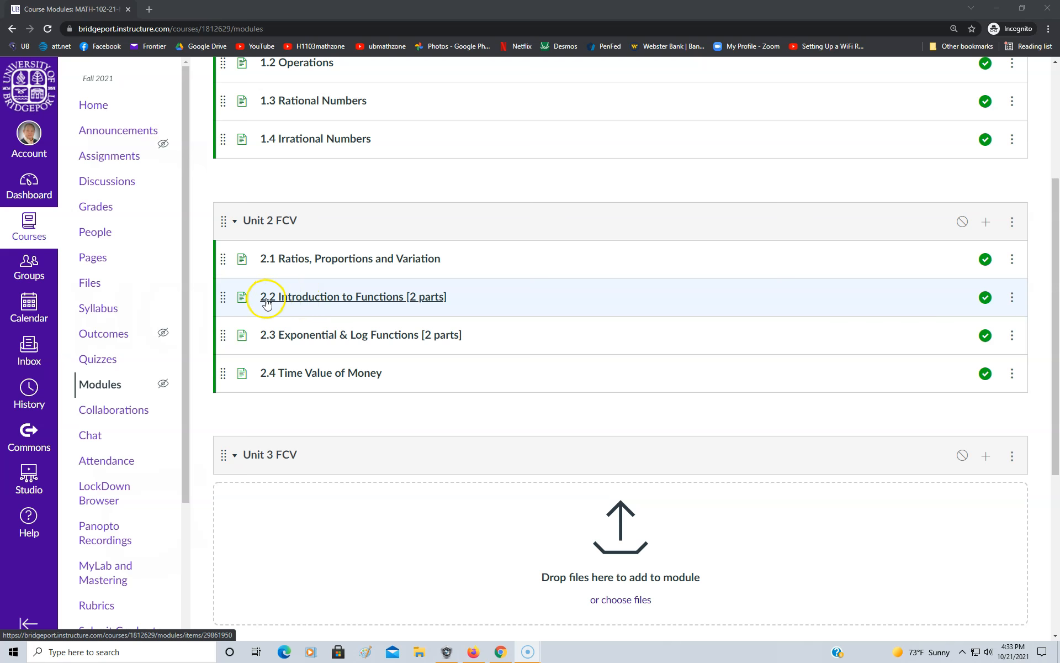
pyautogui.click(341, 298)
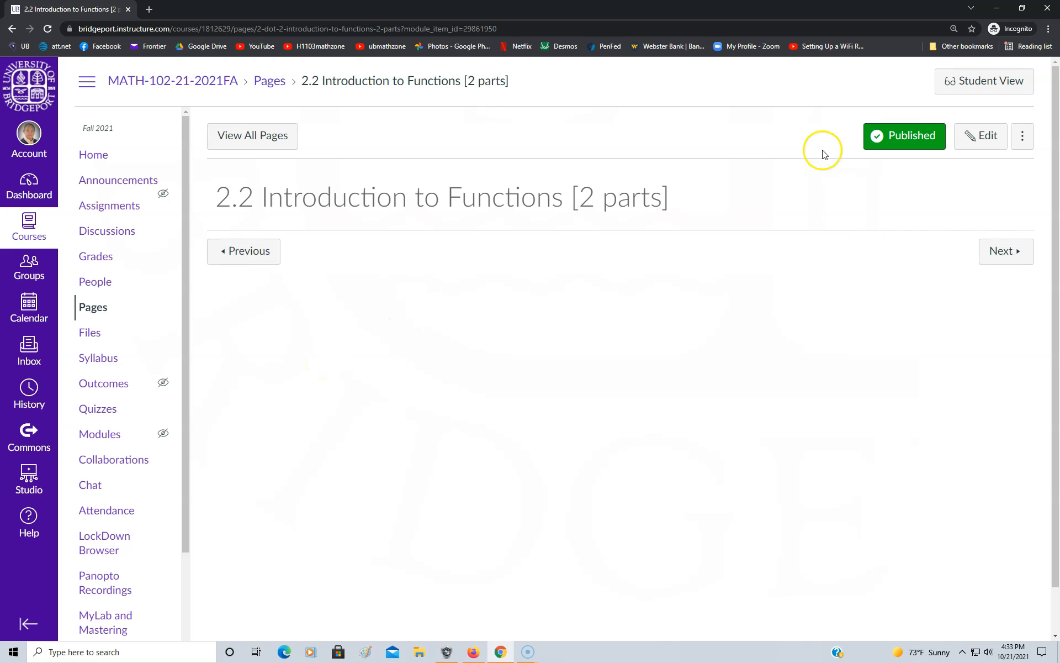
pyautogui.click(987, 139)
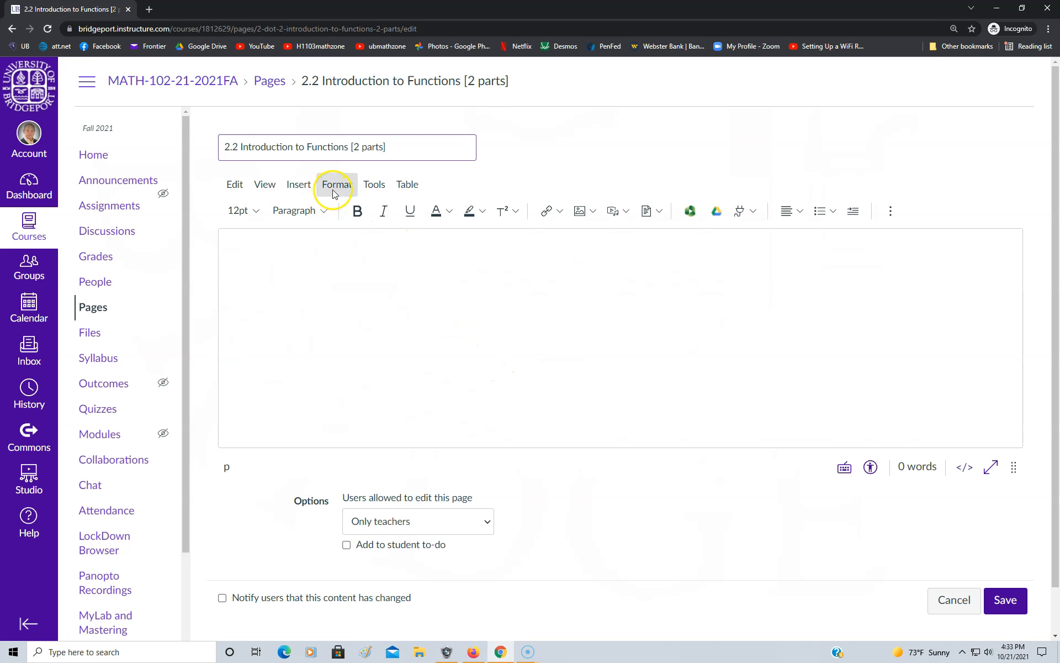
# Open the Studio video library from the 2.2 page editor and search it for "2.2"
pyautogui.click(374, 187)
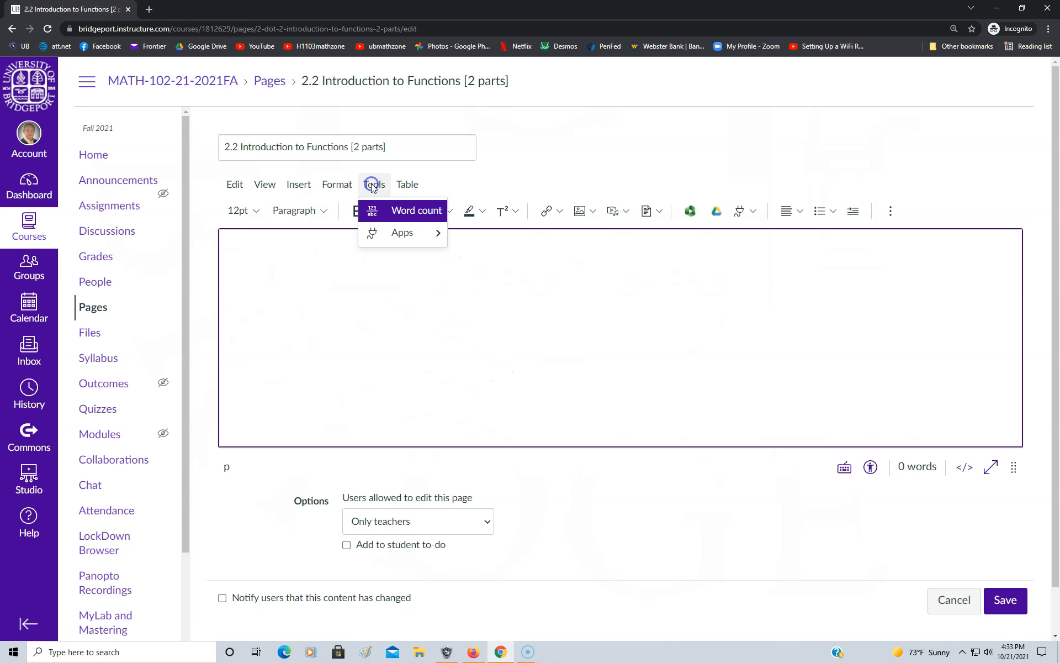
pyautogui.moveTo(386, 234)
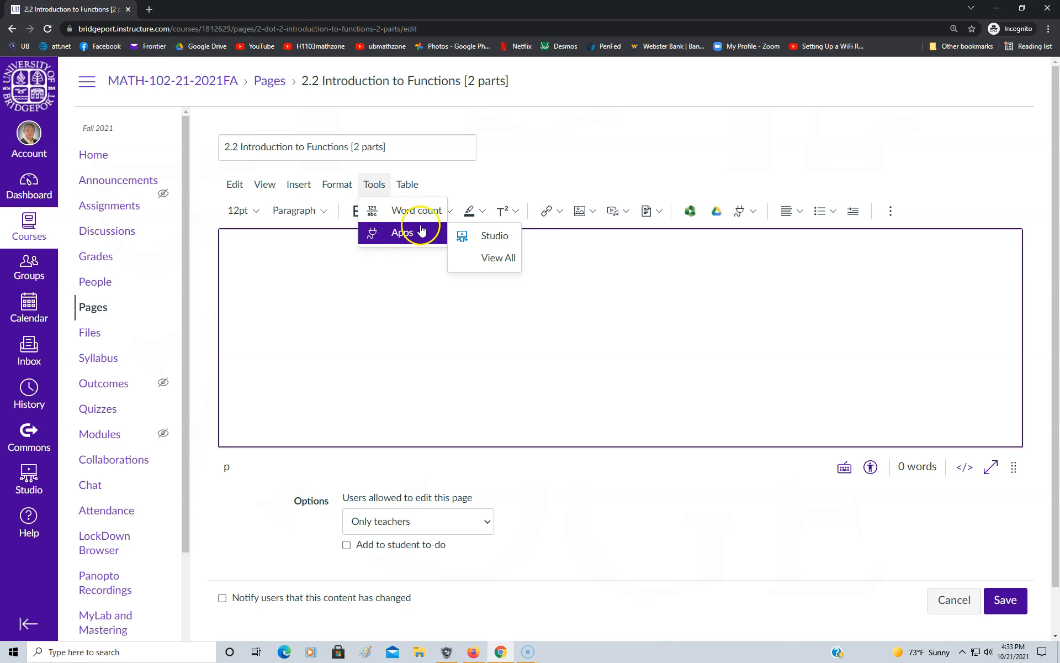
pyautogui.click(488, 238)
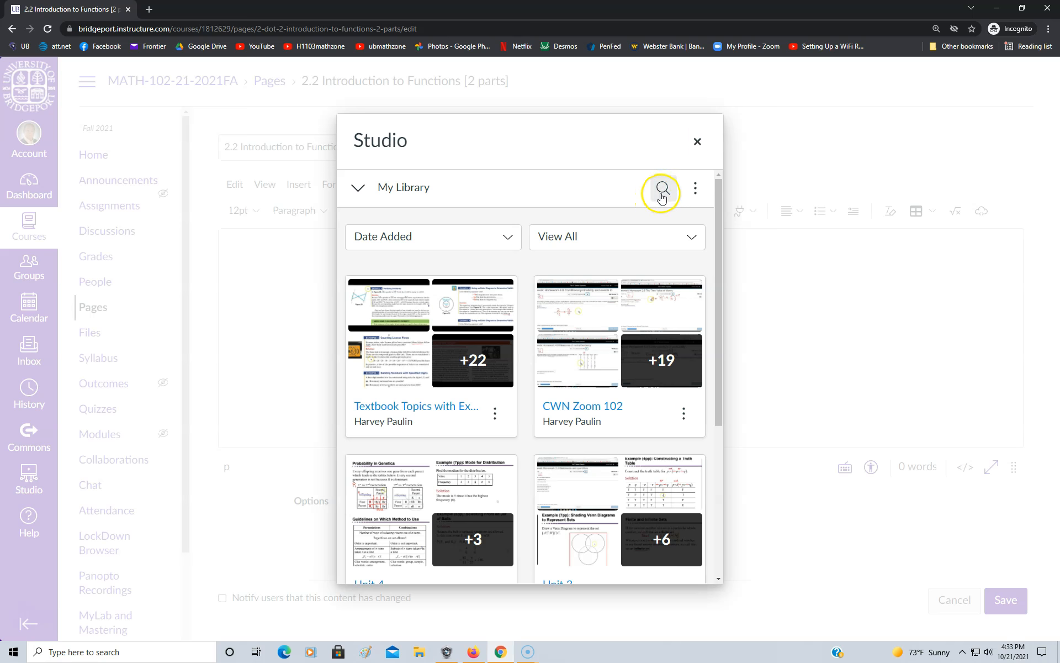
pyautogui.click(662, 189)
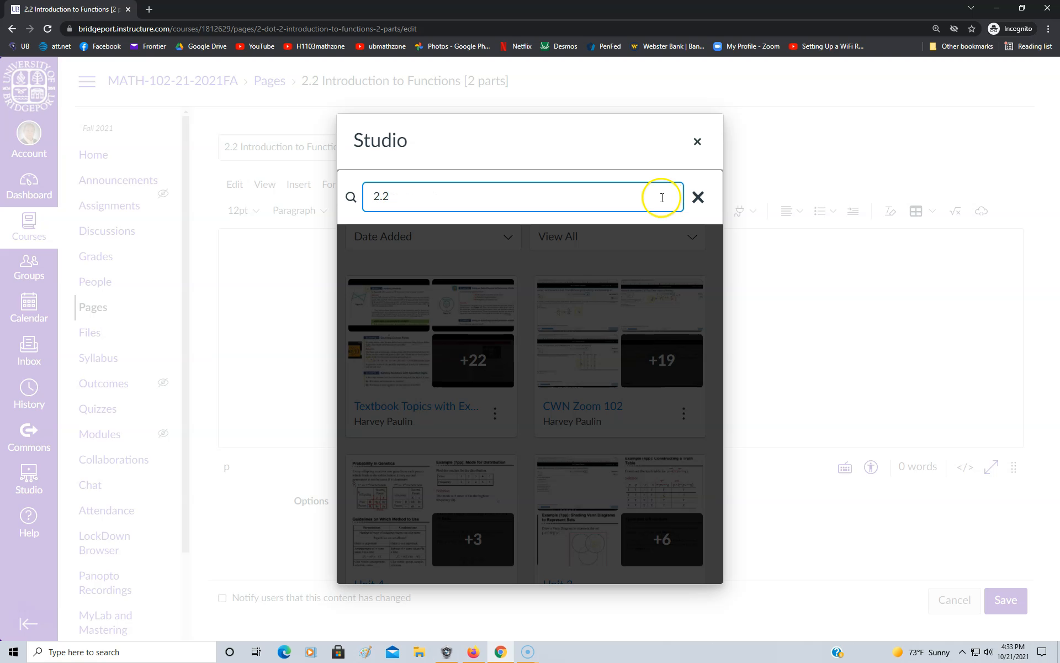
pyautogui.press('Return')
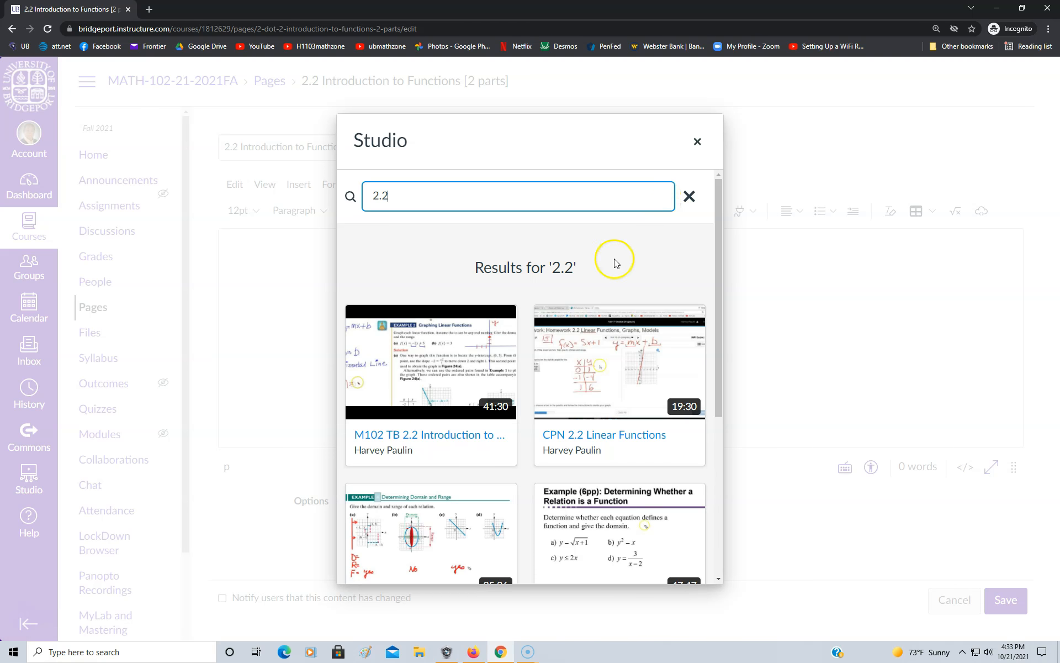
# Embed the 47:47 "Lesson 2.2 Part 1" video without the course label in the 2.2 page
pyautogui.scroll(-3, 577, 318)
pyautogui.scroll(-1, 588, 312)
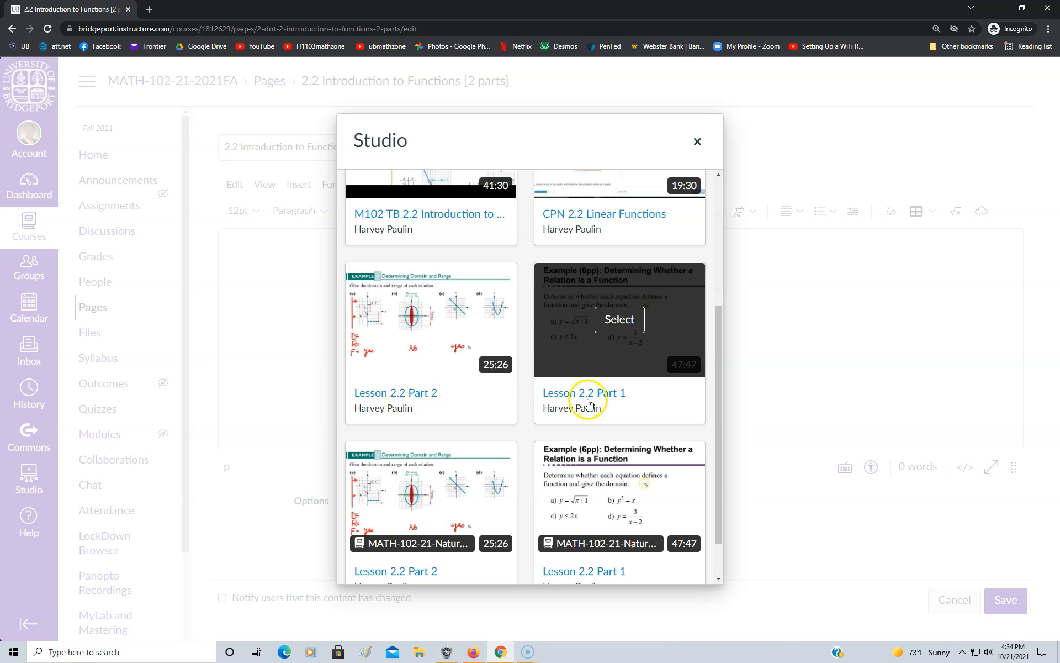
pyautogui.click(617, 375)
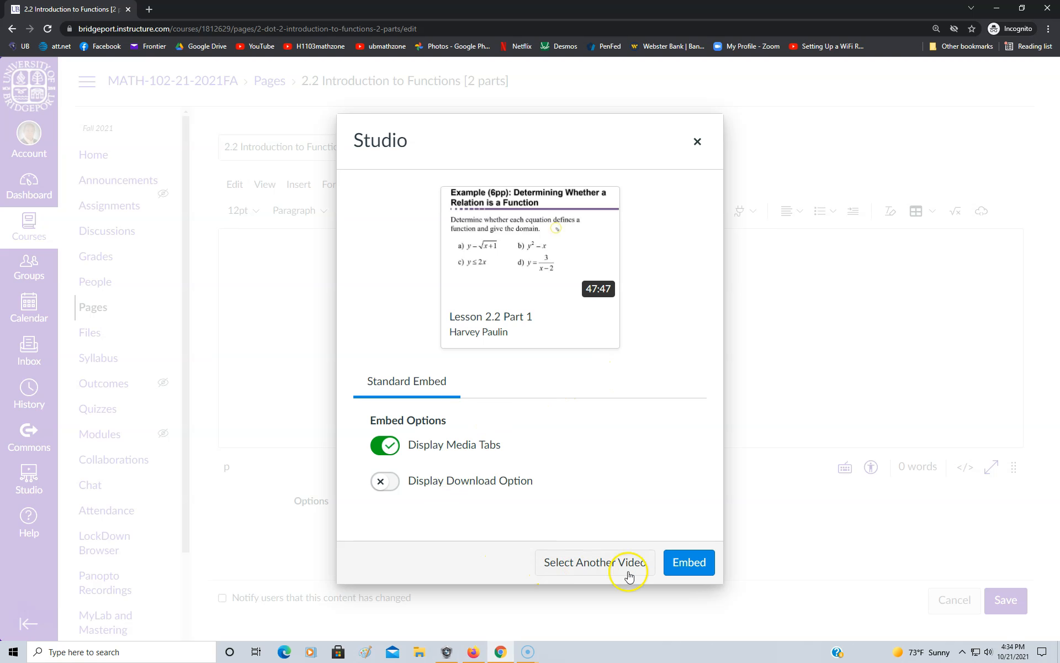
pyautogui.click(680, 569)
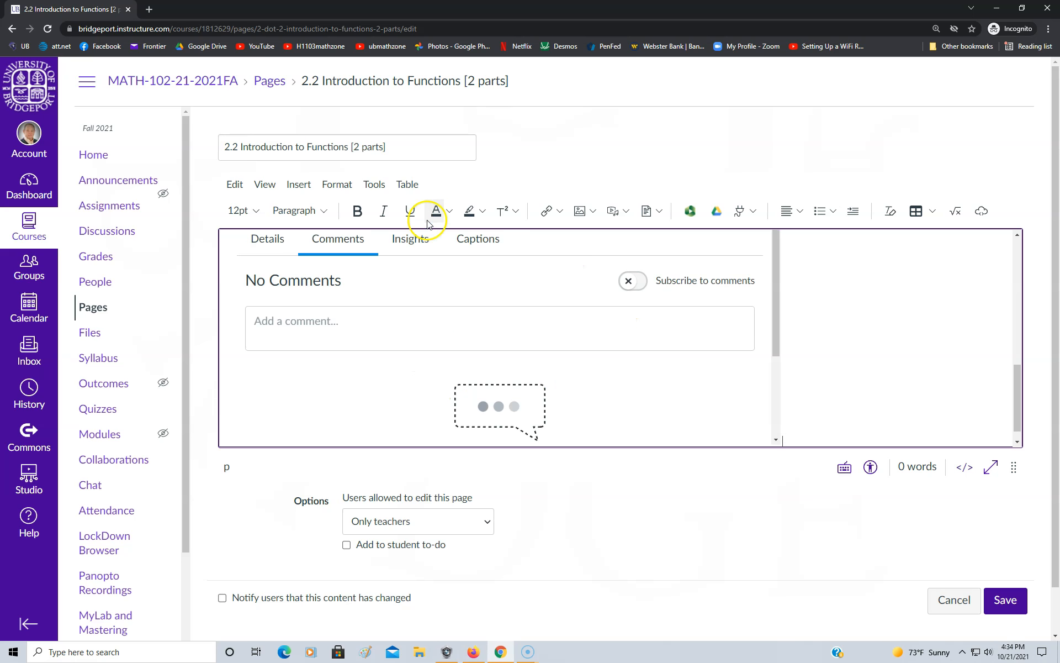
# Reopen the Studio library below the embedded Part 1 video and search for "2.2" again
pyautogui.click(371, 185)
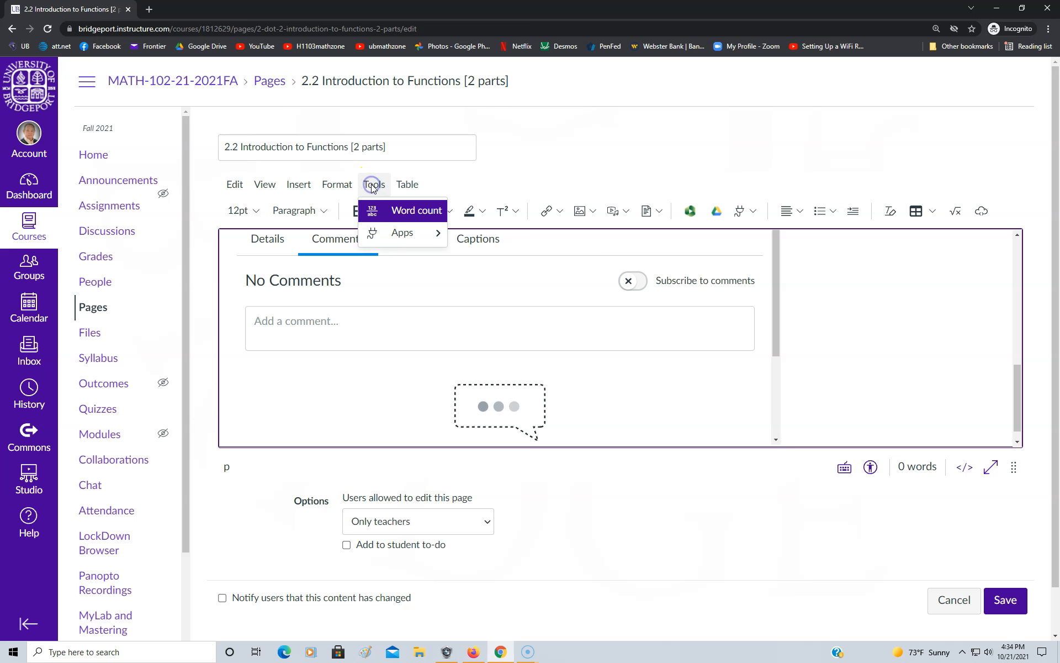
pyautogui.moveTo(403, 233)
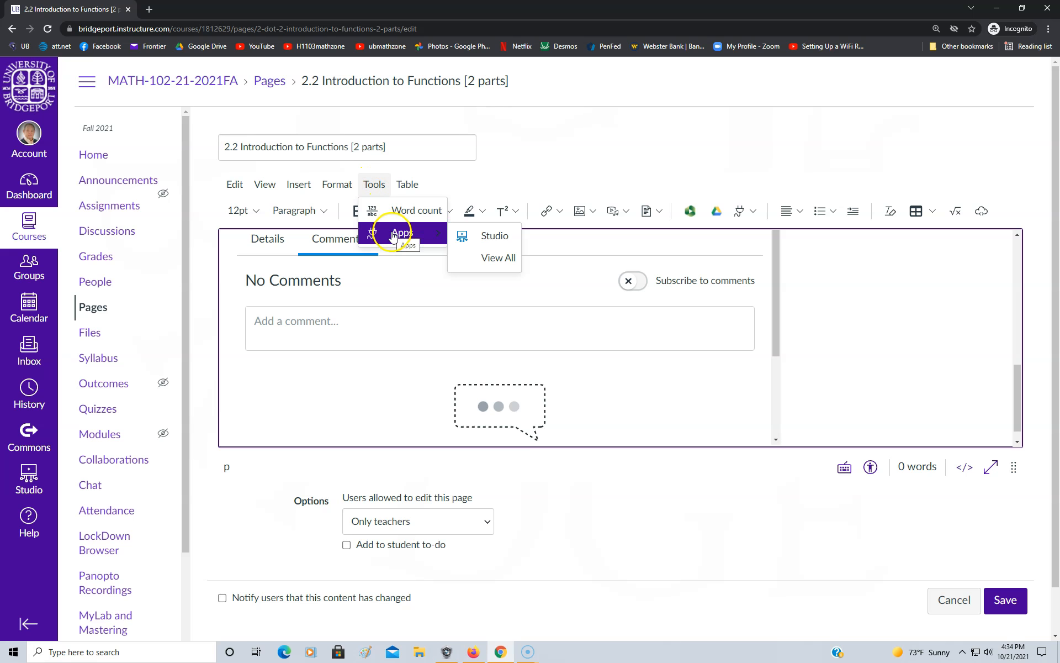
pyautogui.click(485, 238)
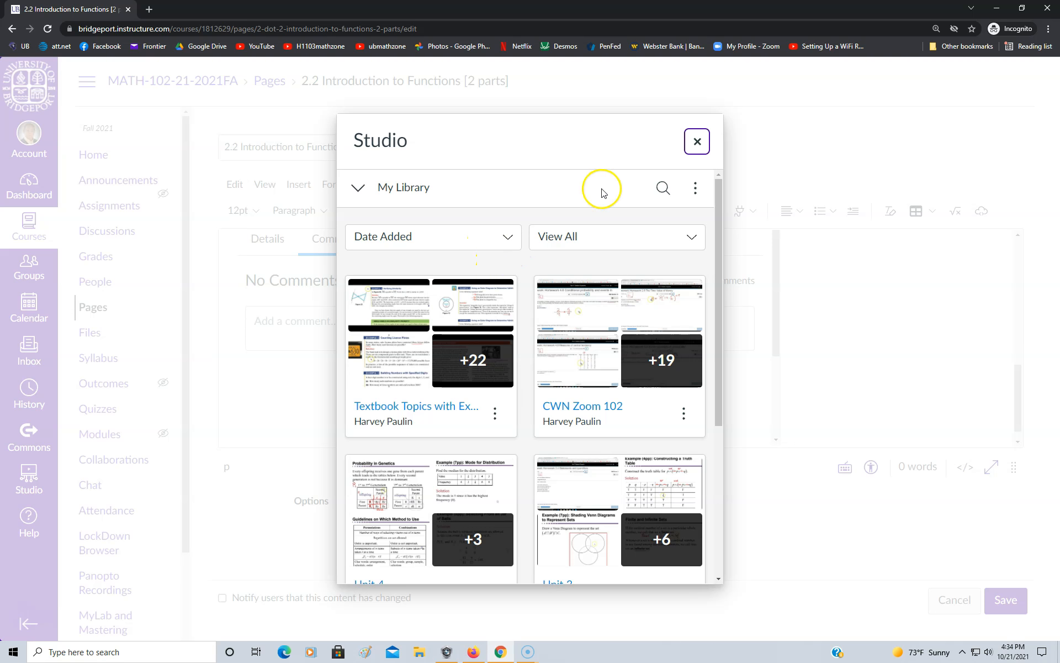
pyautogui.click(662, 190)
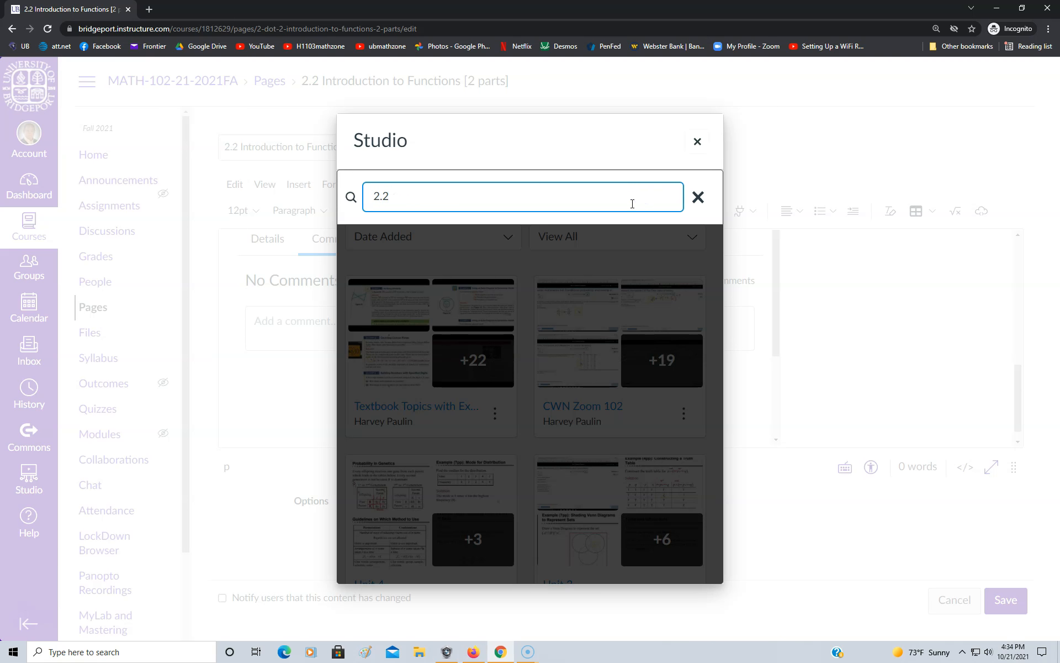
pyautogui.press('Return')
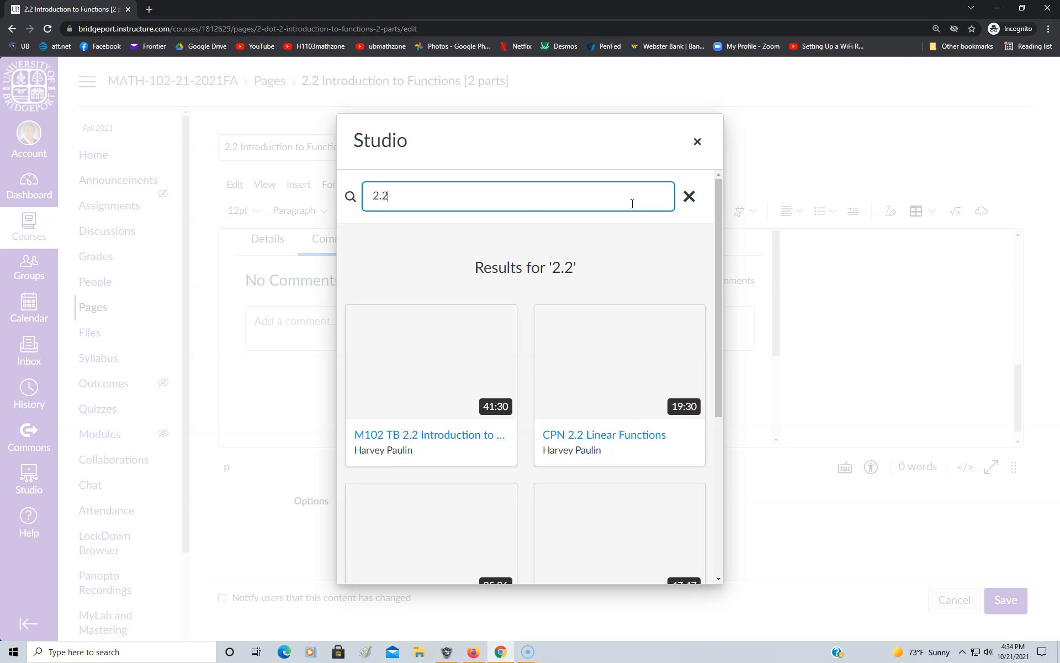
# Embed the 25:26 "Lesson 2.2 Part 2" video carrying the MATH-102-21 course label below Part 1 and save the page
pyautogui.scroll(-1, 608, 319)
pyautogui.scroll(-4, 608, 319)
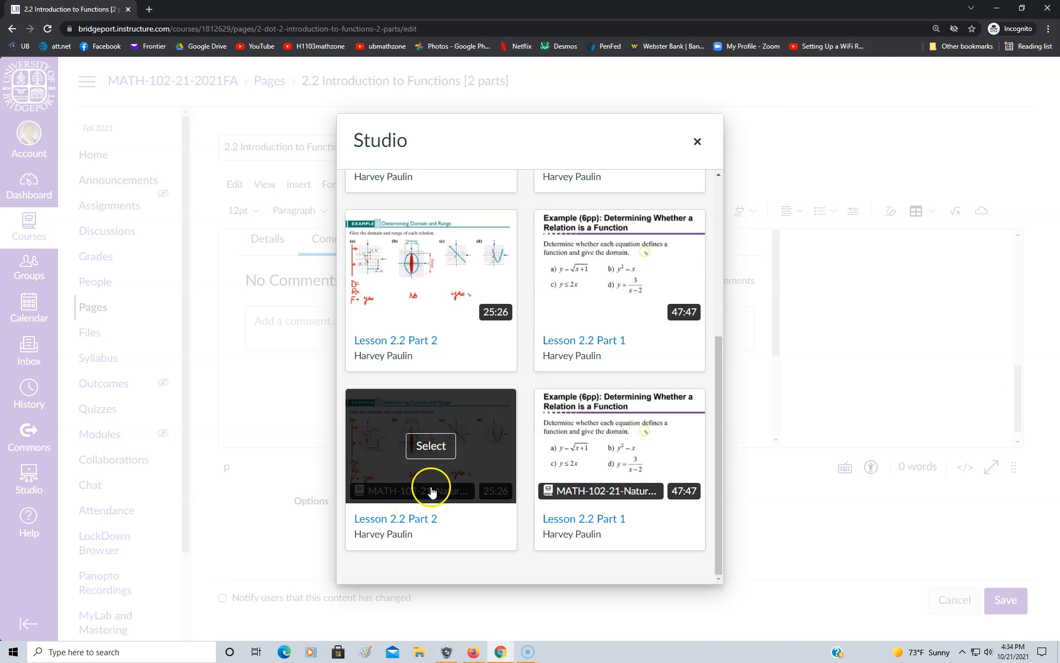
pyautogui.click(426, 458)
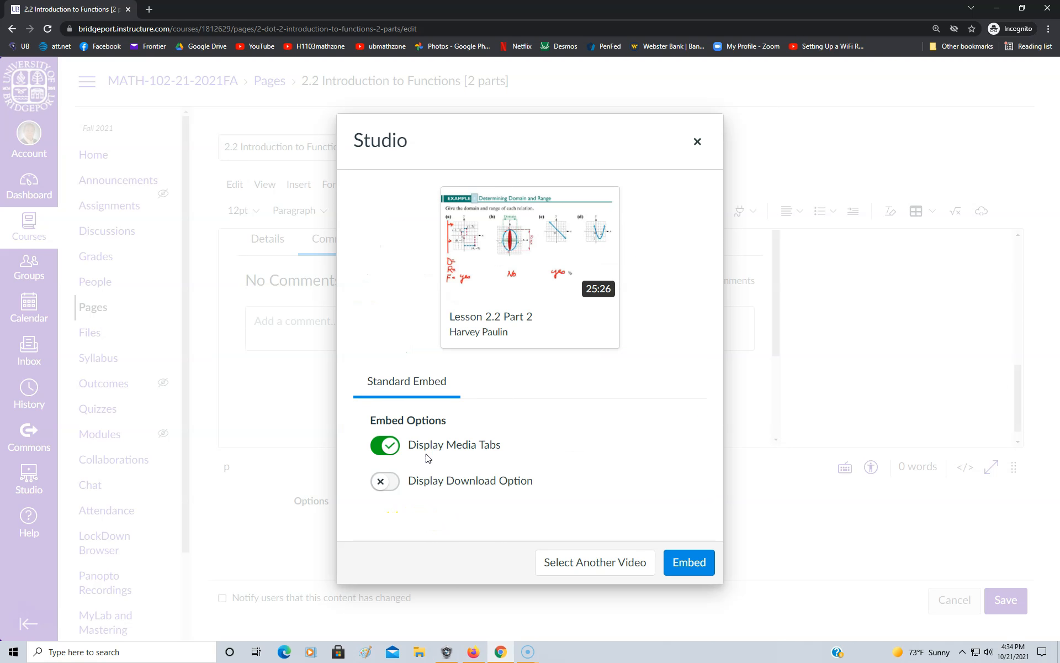
pyautogui.click(688, 562)
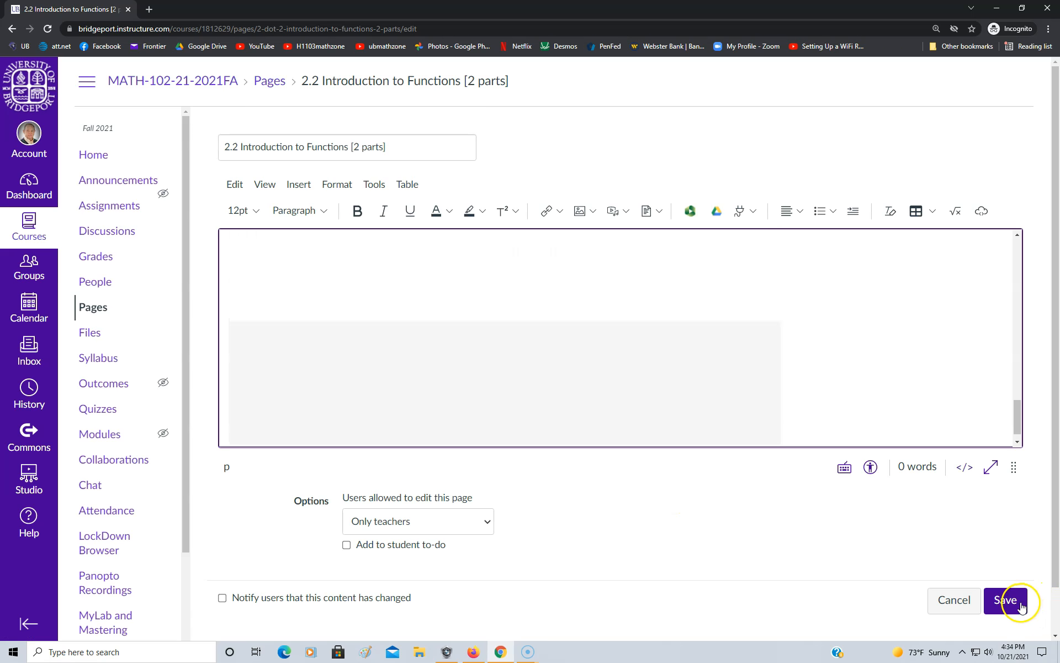
pyautogui.click(1013, 606)
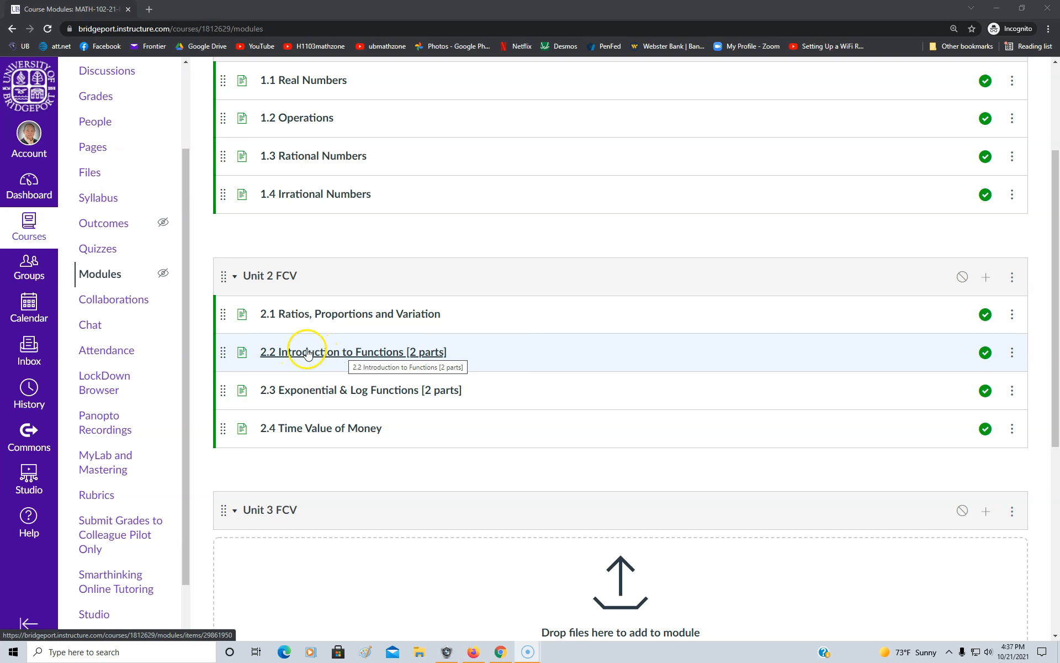
# Open the 2.3 Exponential & Log Functions [2 parts] page for editing and search the Studio library for "2.3"
pyautogui.click(301, 391)
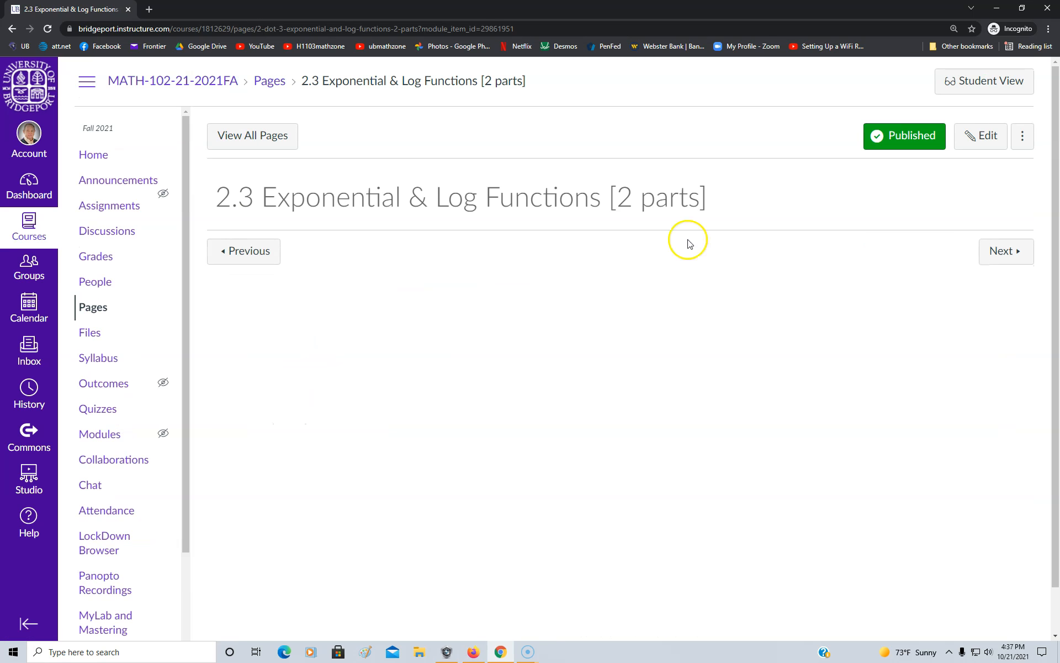
pyautogui.click(969, 142)
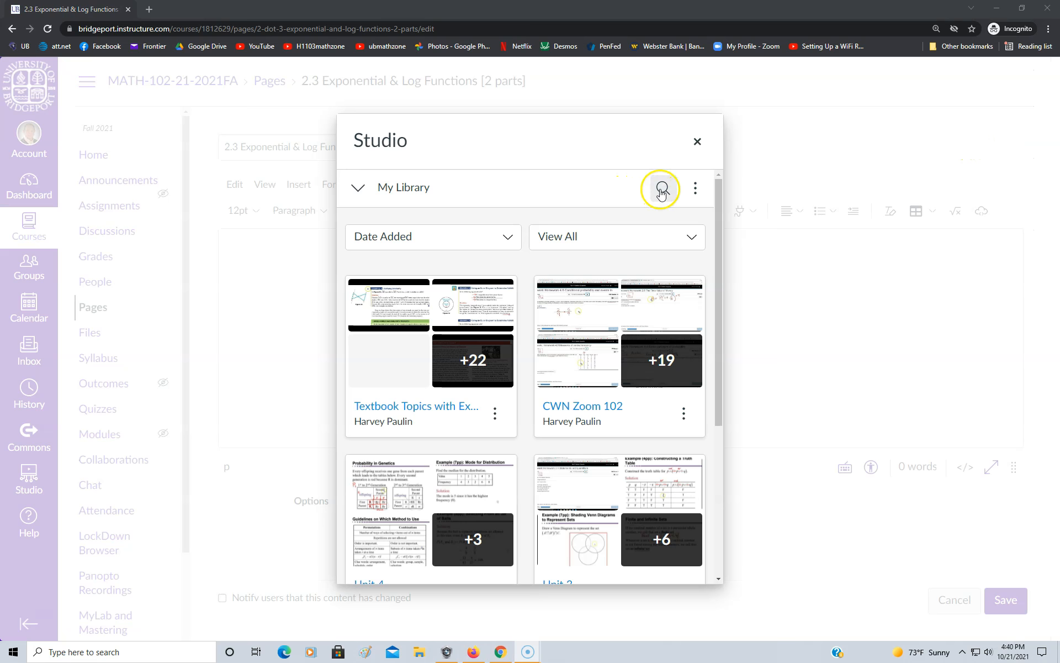
pyautogui.click(663, 187)
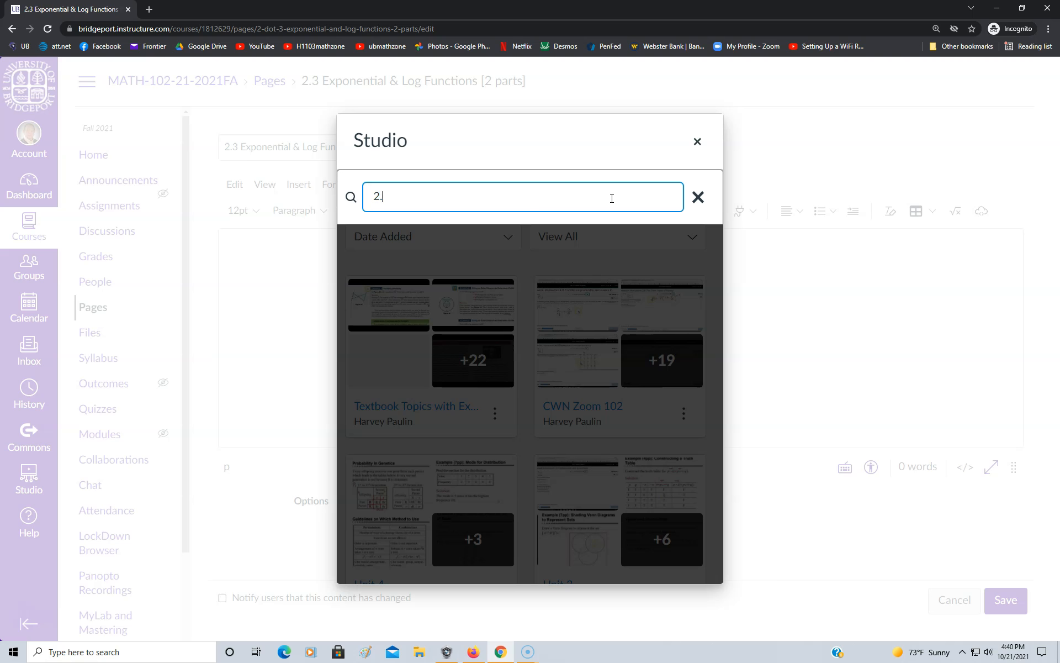
pyautogui.click(636, 190)
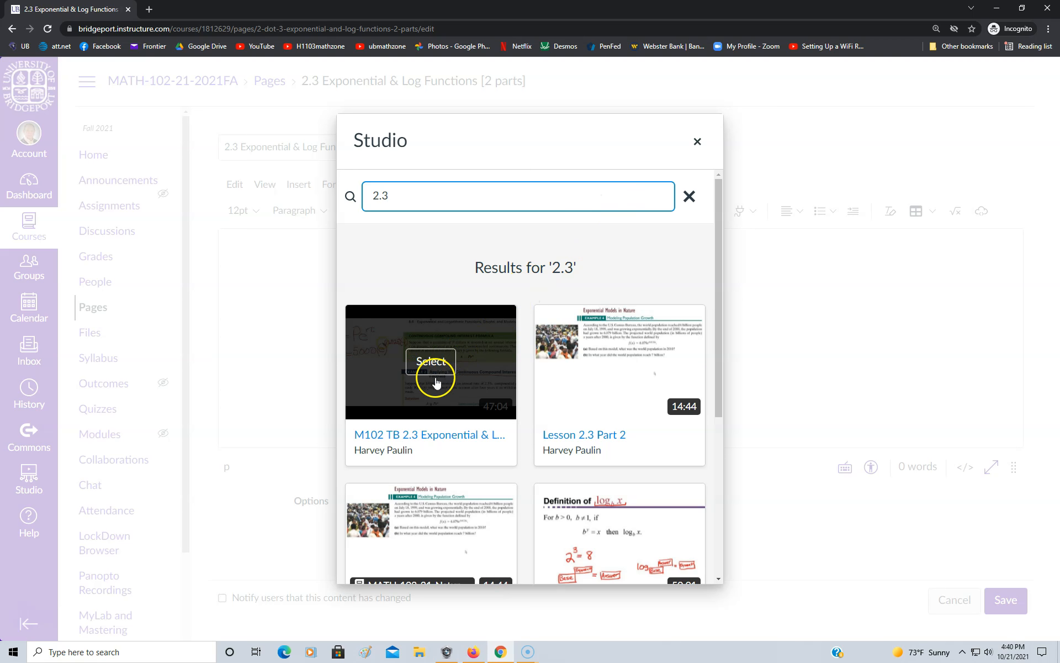
# Embed the 50:01 "Lesson 2.3 Part 1" video carrying the MATH-102-21 course label in the 2.3 page
pyautogui.moveTo(569, 378)
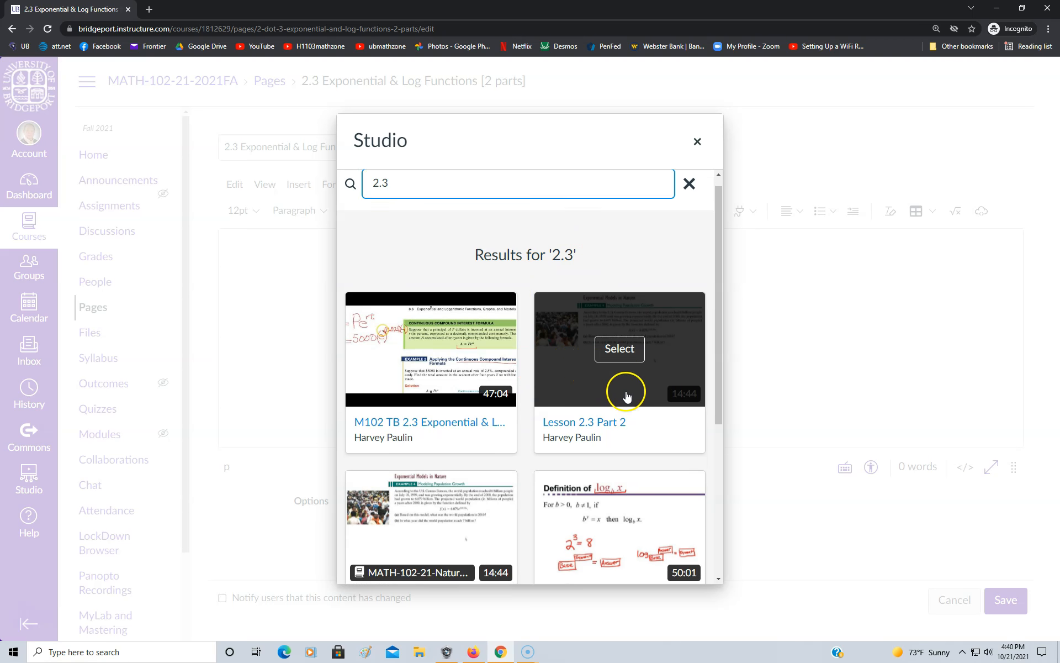
pyautogui.scroll(-2, 627, 407)
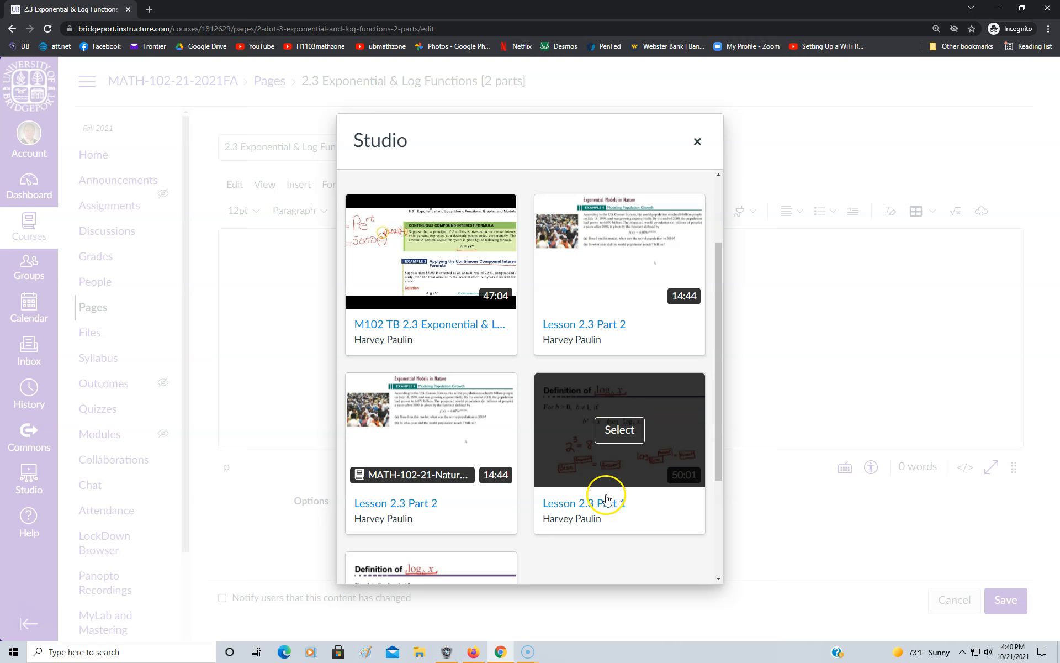
pyautogui.scroll(-2, 626, 478)
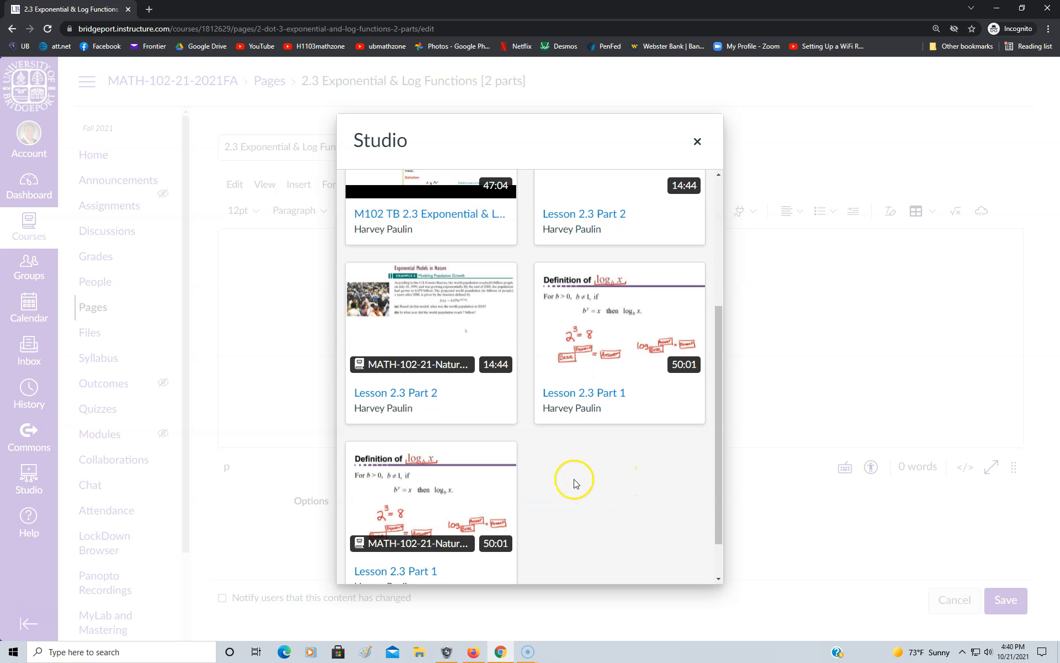
pyautogui.click(436, 514)
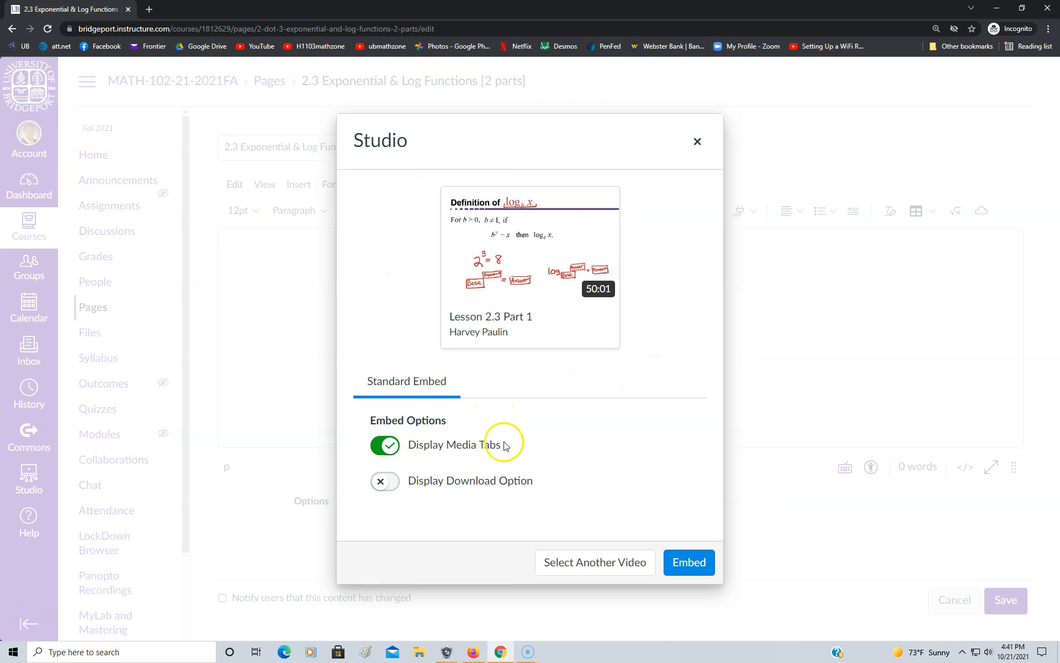
pyautogui.click(684, 566)
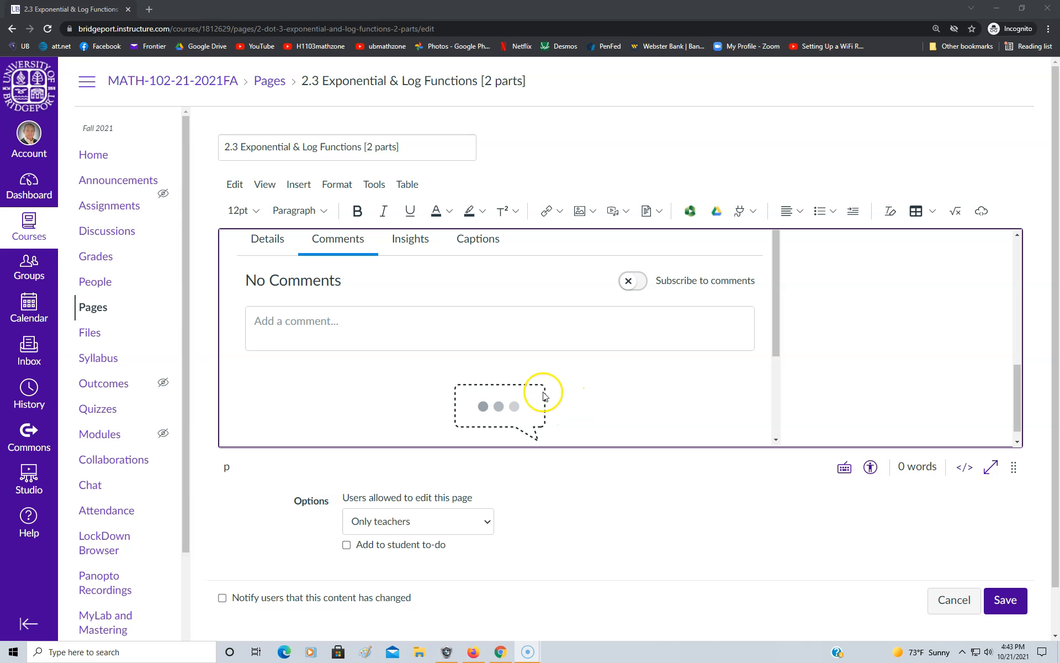
# Reopen the Studio library from the 2.3 page editor and search it for "2.3" again
pyautogui.click(376, 188)
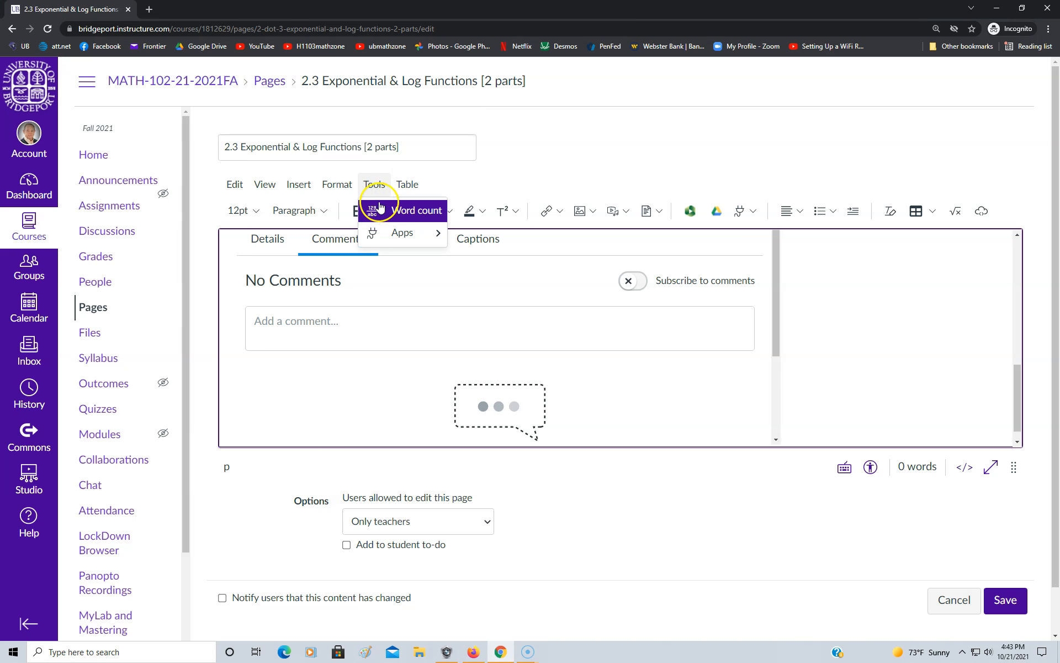
pyautogui.moveTo(390, 236)
pyautogui.click(486, 236)
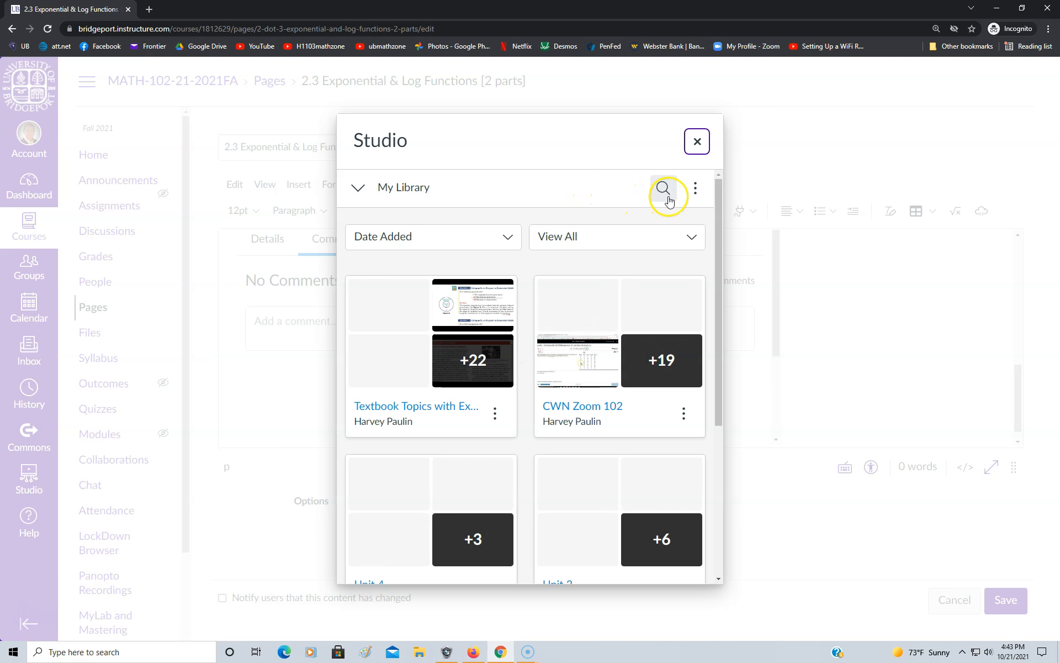
pyautogui.click(665, 193)
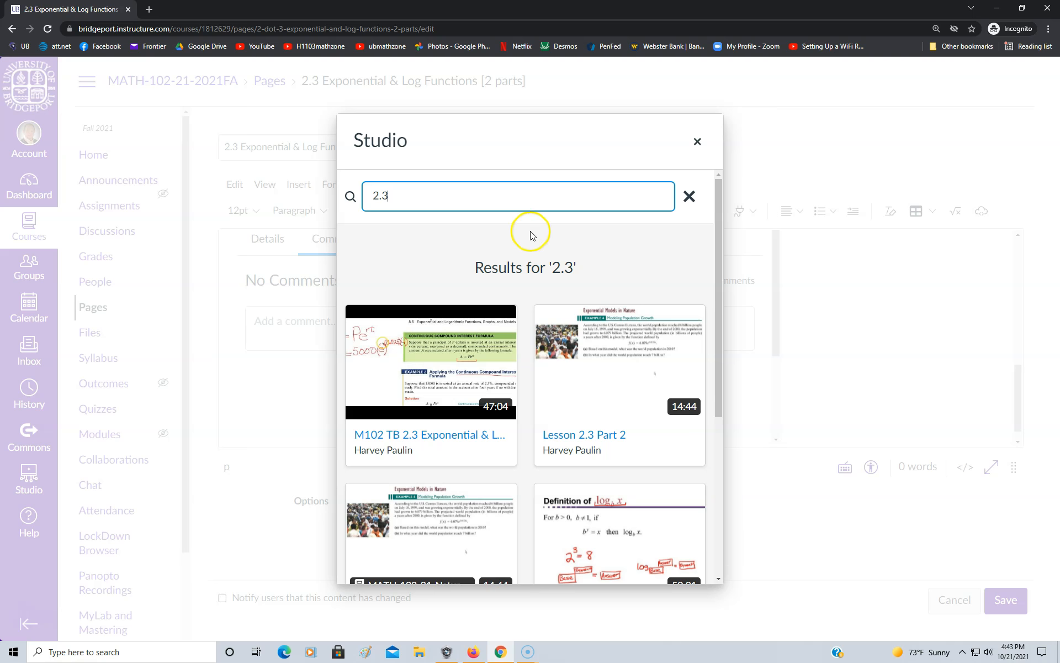
# Embed the 14:44 "Lesson 2.3 Part 2" video without the course label below Part 1 and save the 2.3 page
pyautogui.moveTo(536, 316)
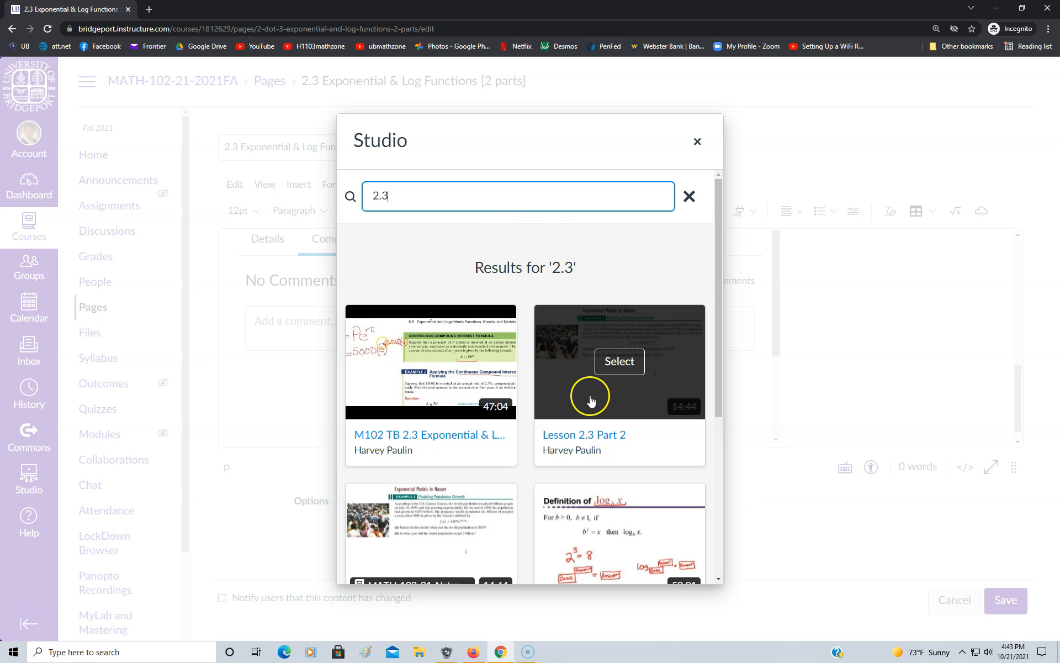
pyautogui.click(623, 395)
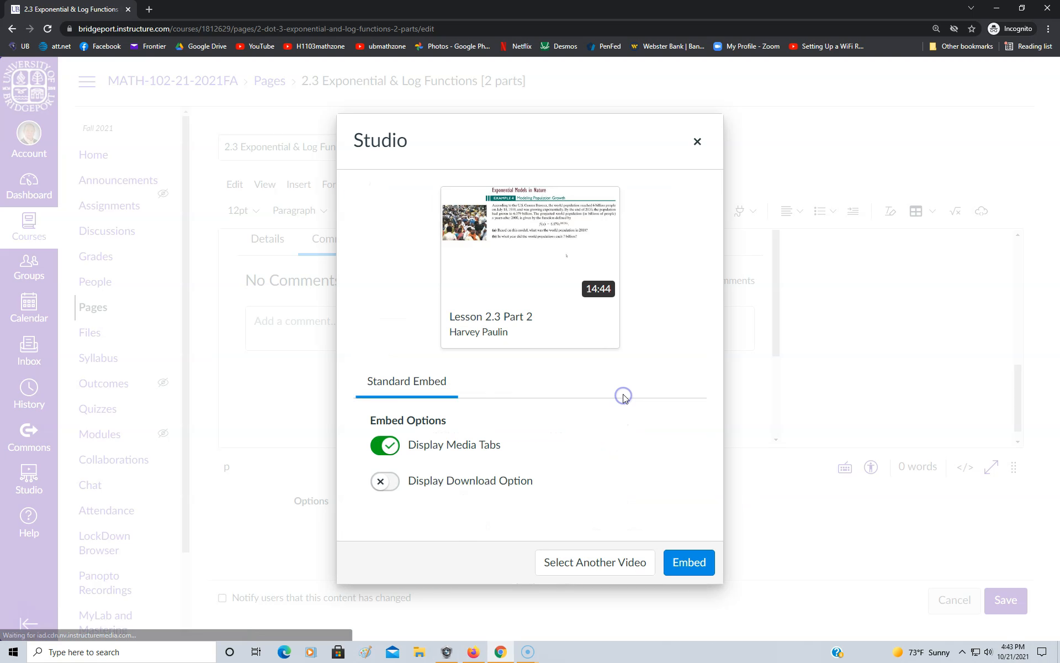
pyautogui.click(684, 563)
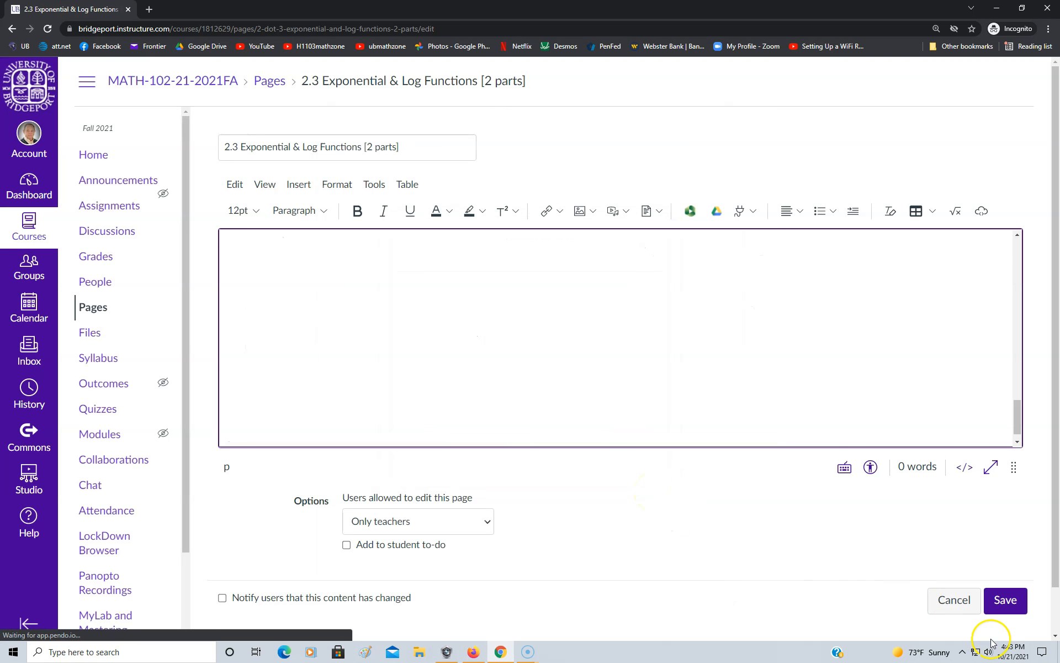
pyautogui.click(1010, 605)
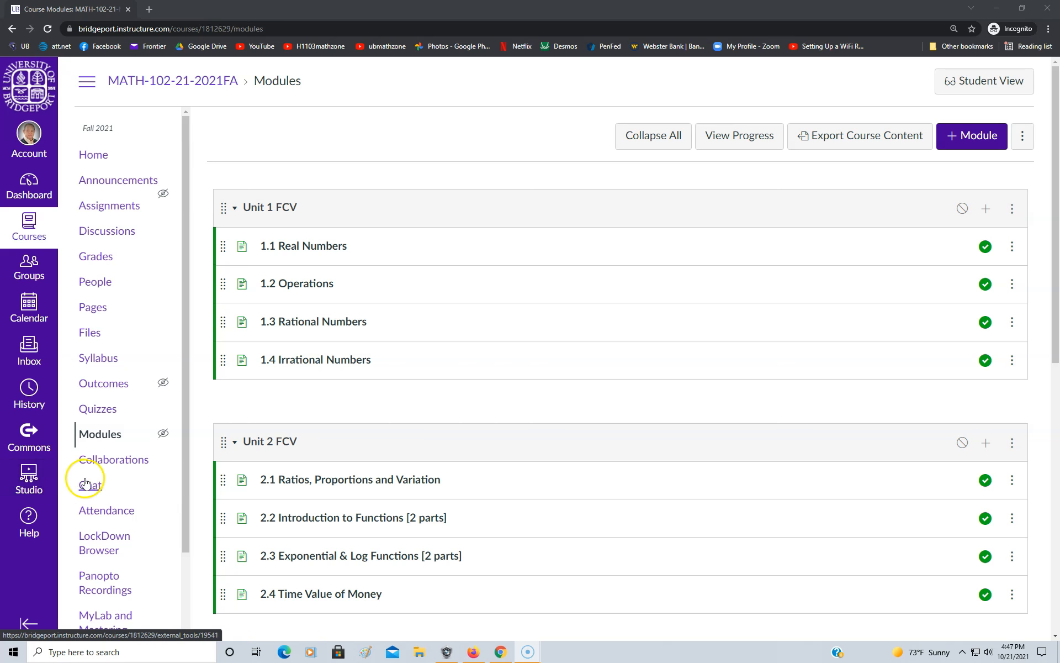
# Look through the course navigation entries and reload the course's modules list
pyautogui.scroll(-2, 132, 536)
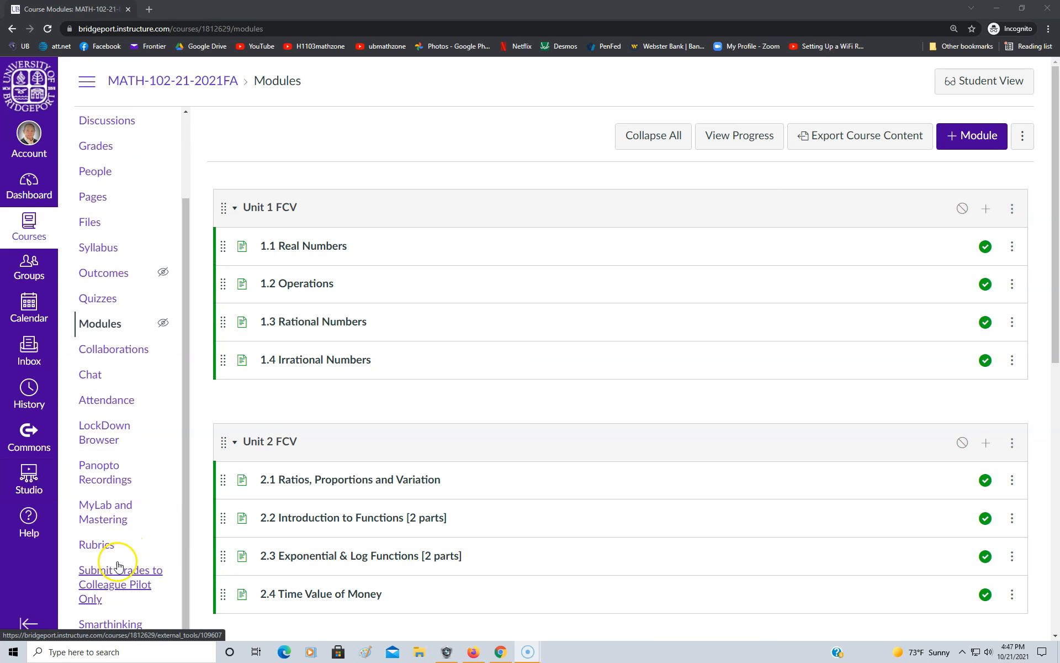
pyautogui.scroll(-1, 97, 597)
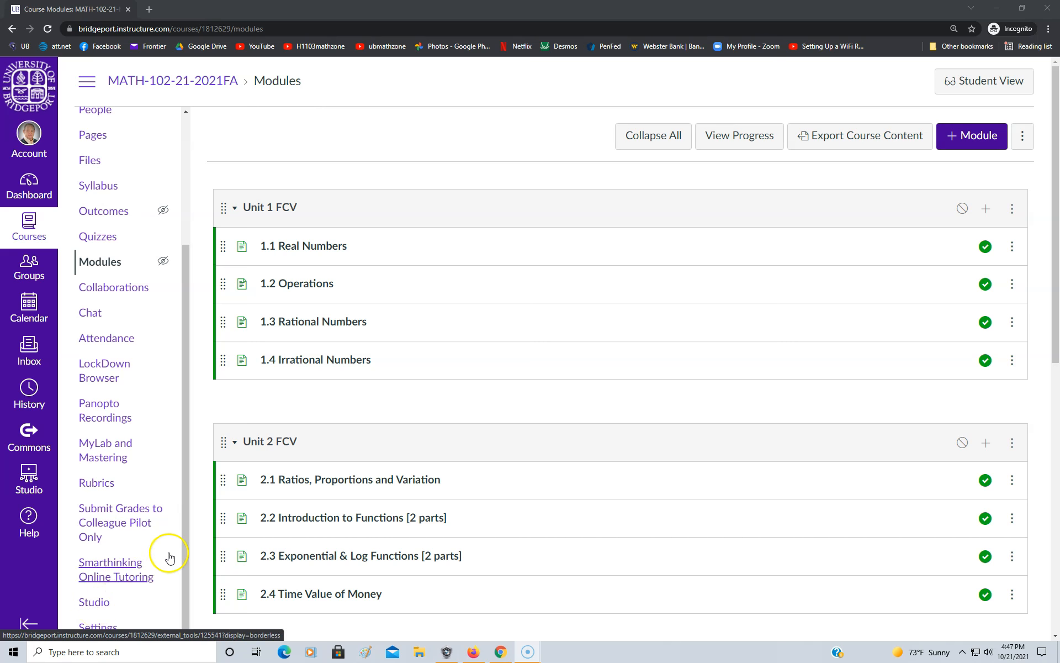
pyautogui.scroll(3, 172, 554)
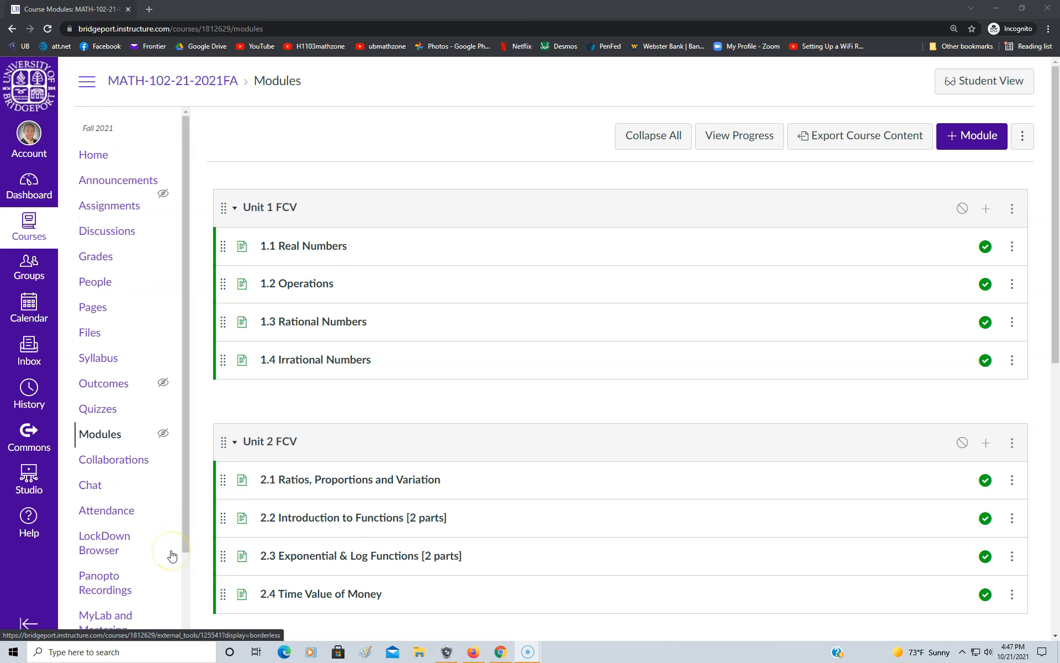
pyautogui.click(102, 436)
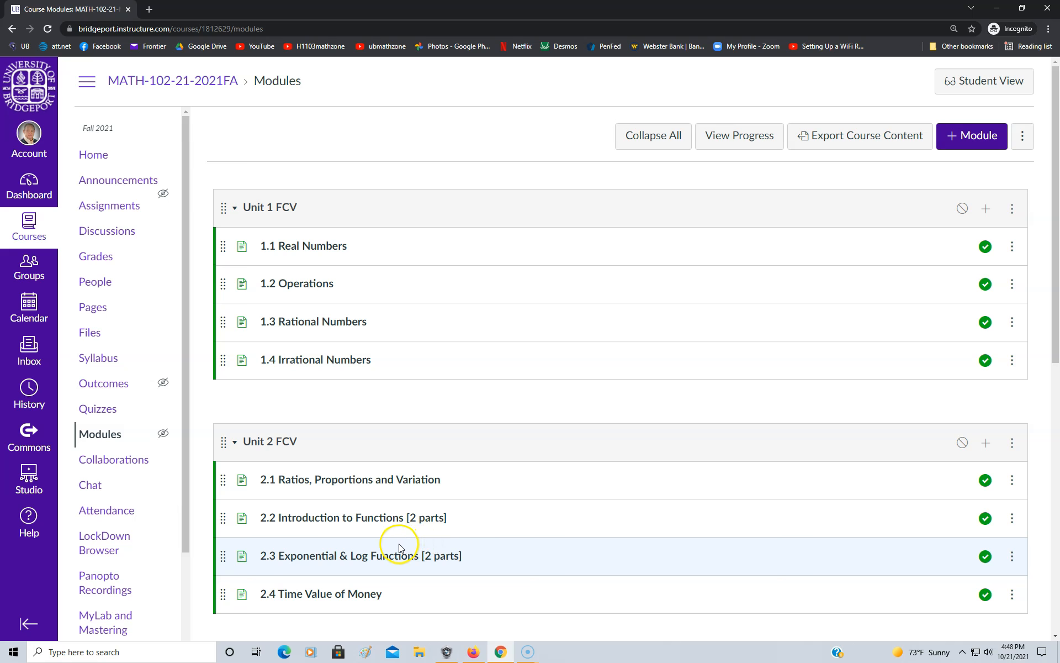
# Open the 2.2 Introduction to Functions [2 parts] page and check its embedded Part 1 and Part 2 videos
pyautogui.click(363, 519)
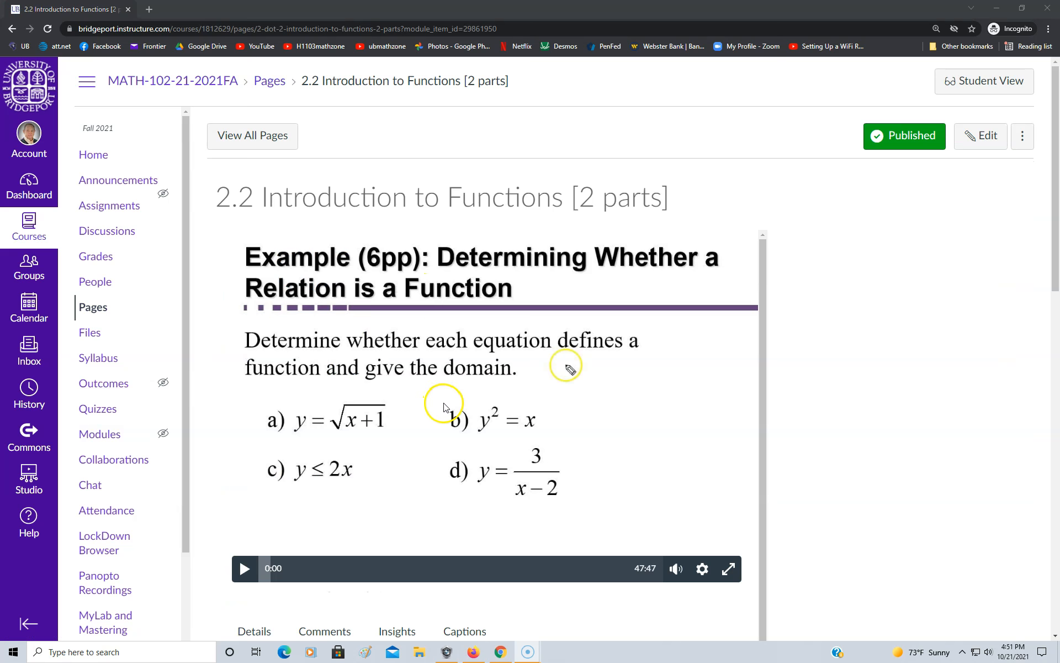
pyautogui.scroll(-2, 467, 393)
pyautogui.scroll(-6, 467, 393)
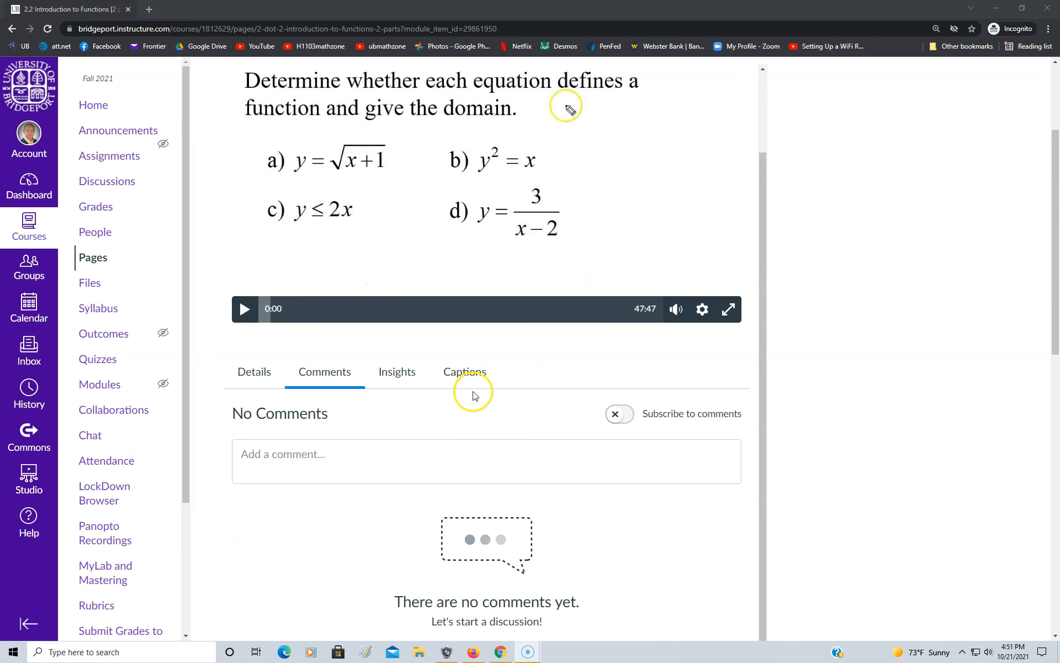
pyautogui.scroll(-6, 478, 398)
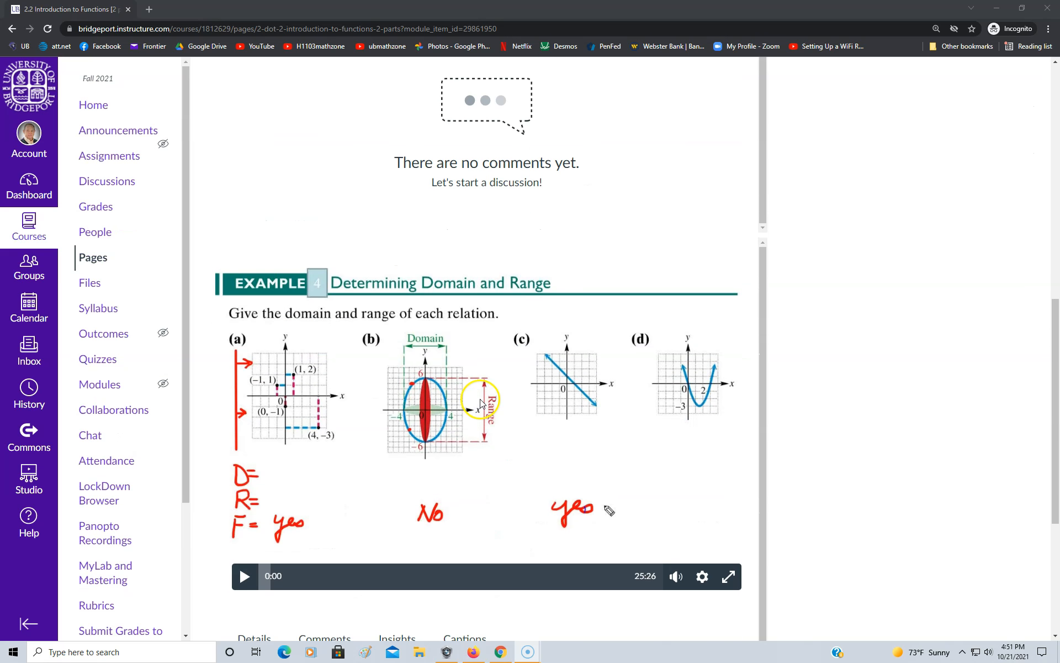